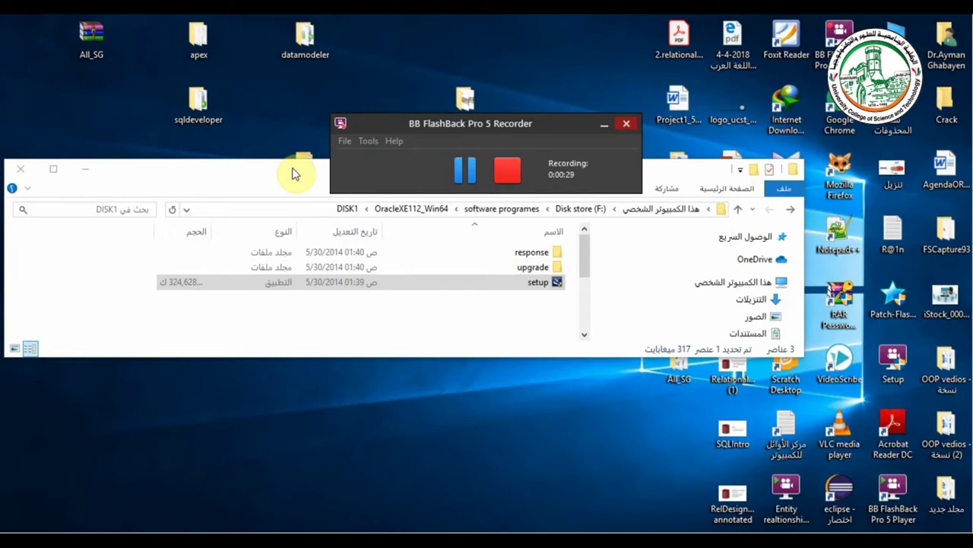
# - Move the OracleXE112_Win64 DISK1 folder window up so the setup application is in view
pyautogui.moveTo(295, 174); pyautogui.dragTo(308, 143)
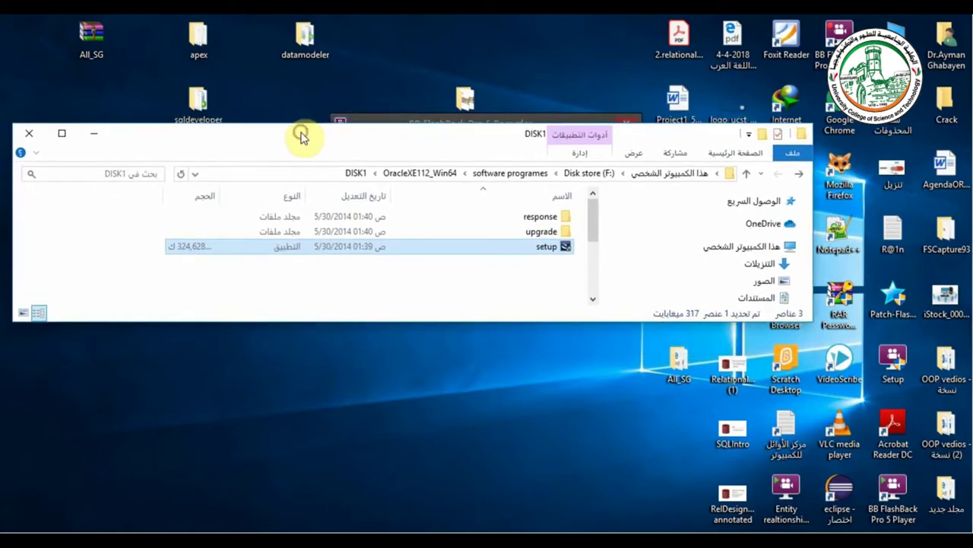
# - Launch the Oracle XE setup, pass the Welcome page and accept the license agreement
pyautogui.doubleClick(537, 248)
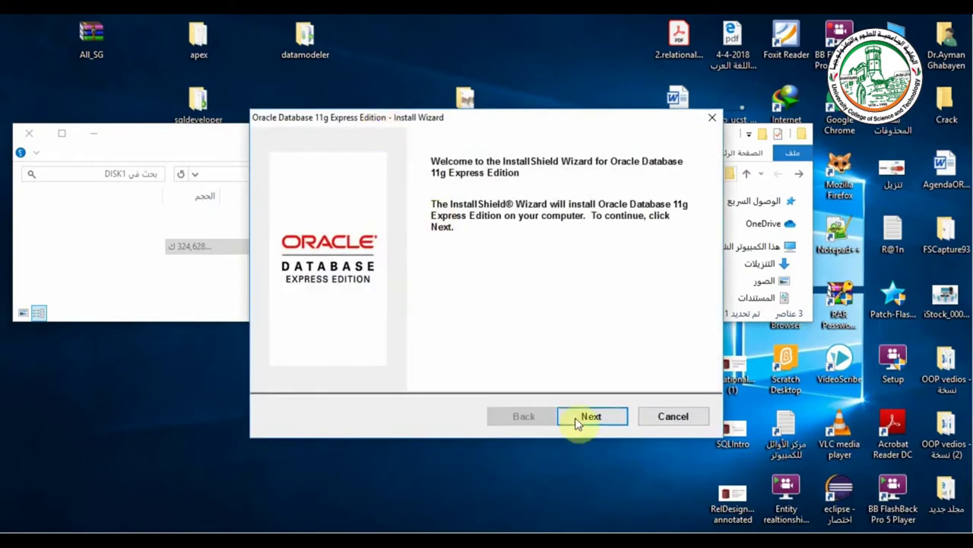
pyautogui.click(580, 415)
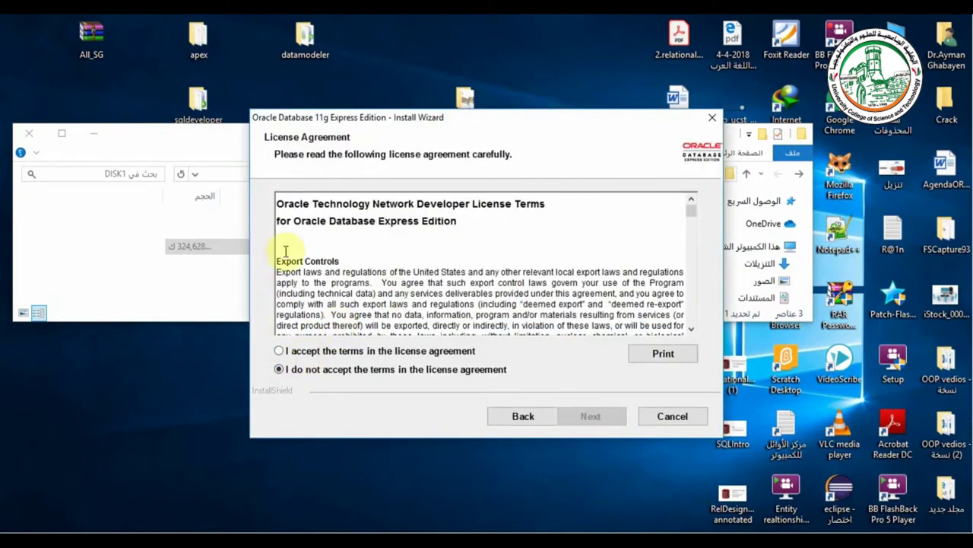
pyautogui.click(279, 351)
pyautogui.click(590, 414)
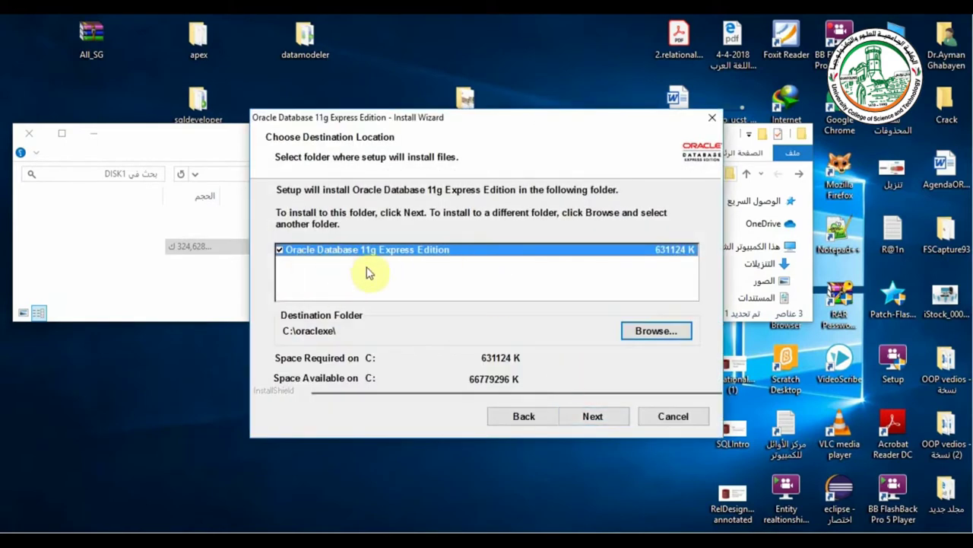
# - Browse the install-location folder picker, closing it with C:\oraclexe\ left unchanged
pyautogui.click(645, 334)
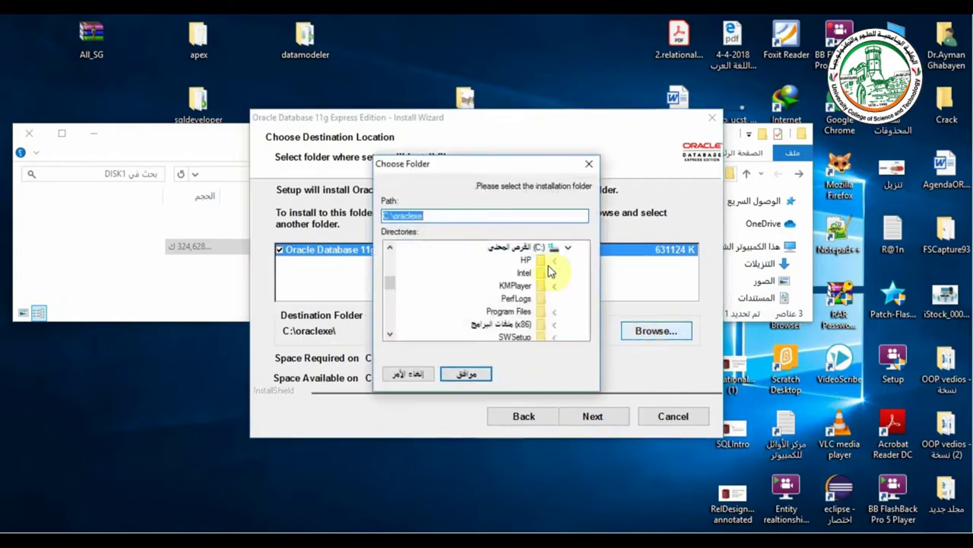
pyautogui.click(568, 250)
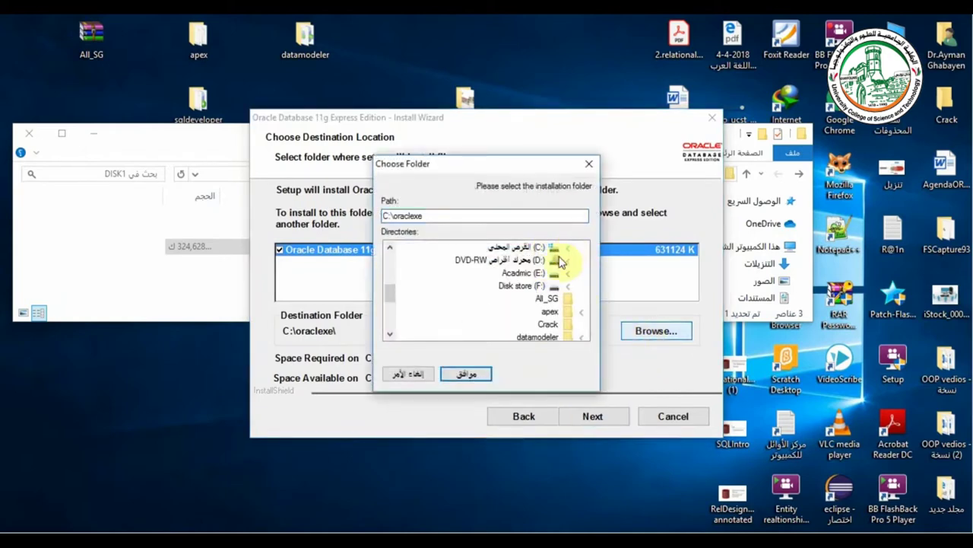
pyautogui.click(565, 274)
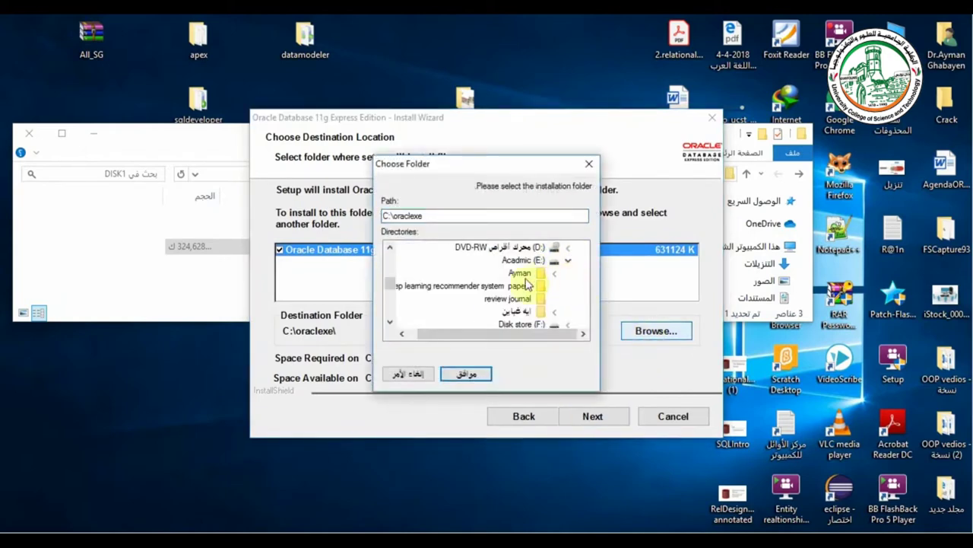
pyautogui.click(467, 374)
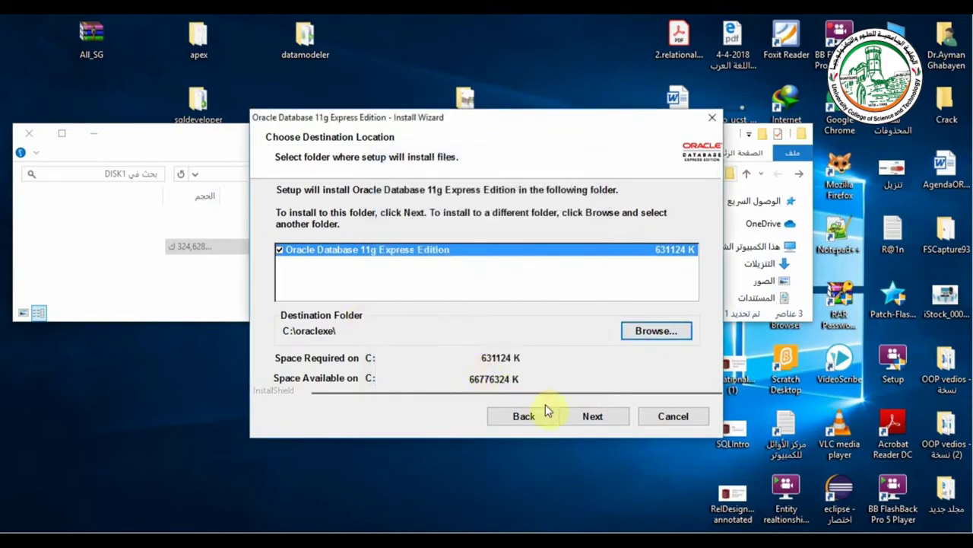
pyautogui.click(643, 331)
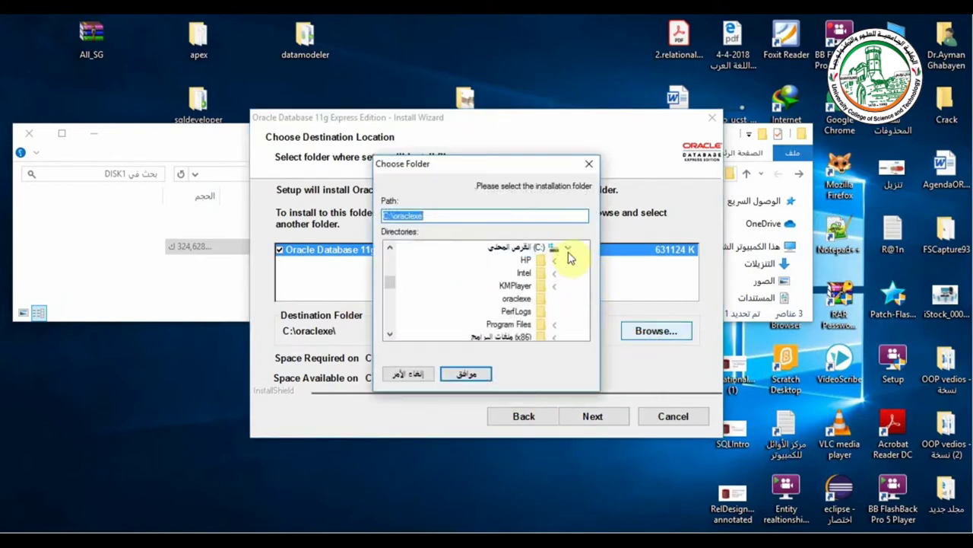
pyautogui.click(567, 250)
pyautogui.doubleClick(474, 214)
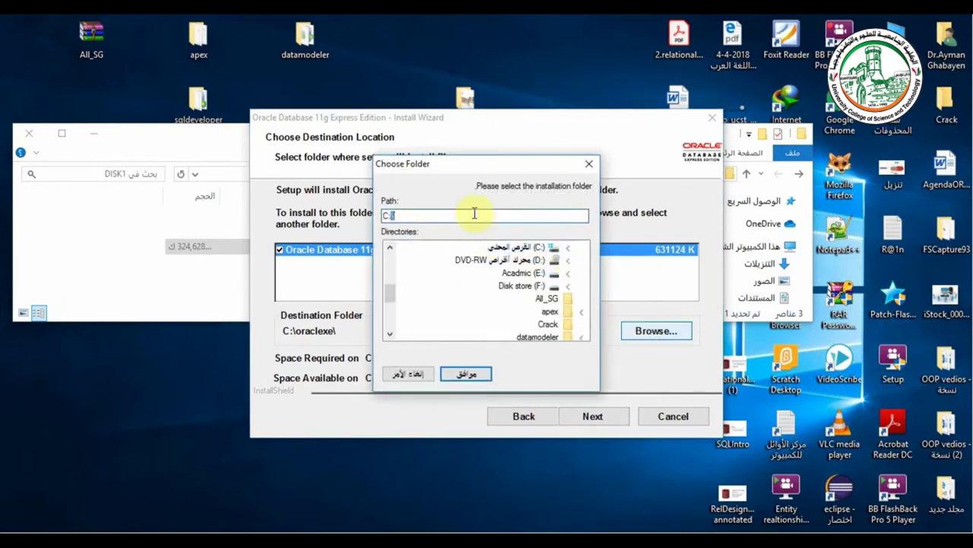
pyautogui.click(407, 374)
# - Change the destination path to F:\oraclexe and continue to the password step
pyautogui.click(657, 331)
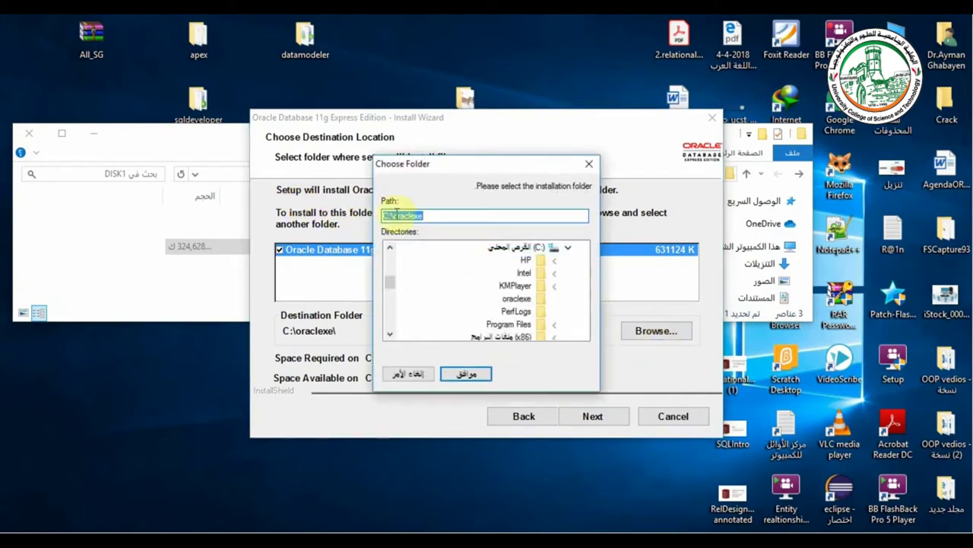
pyautogui.click(386, 216)
pyautogui.press('BackSpace')
pyautogui.write('F')
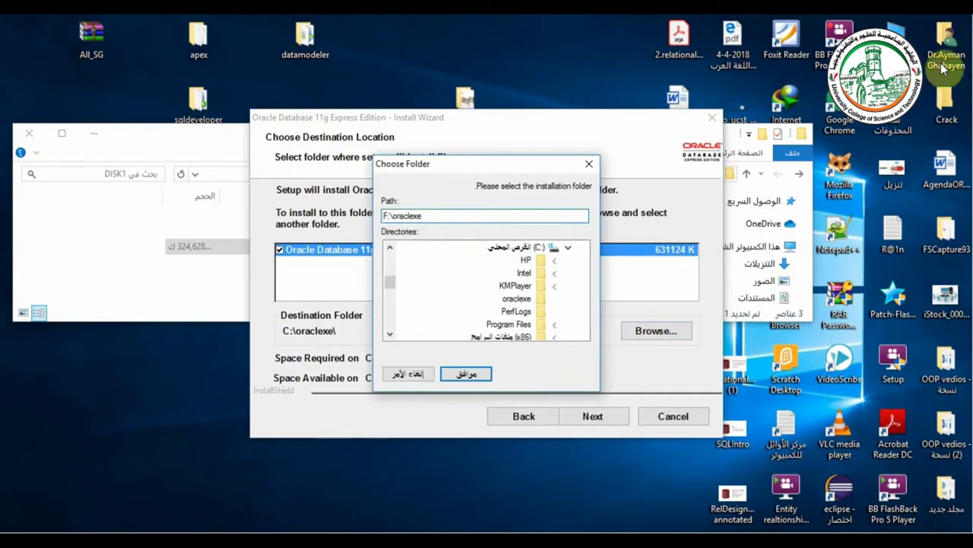
pyautogui.click(469, 374)
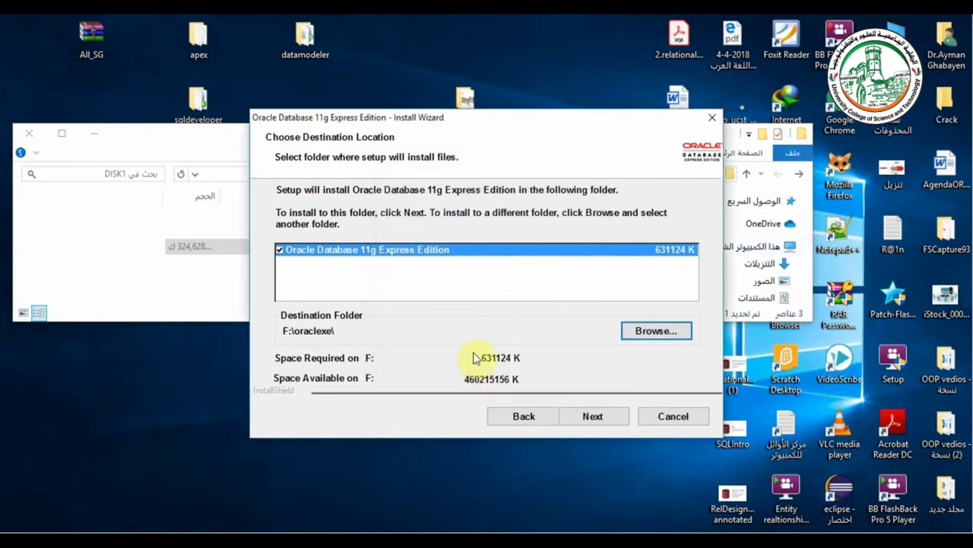
pyautogui.click(586, 416)
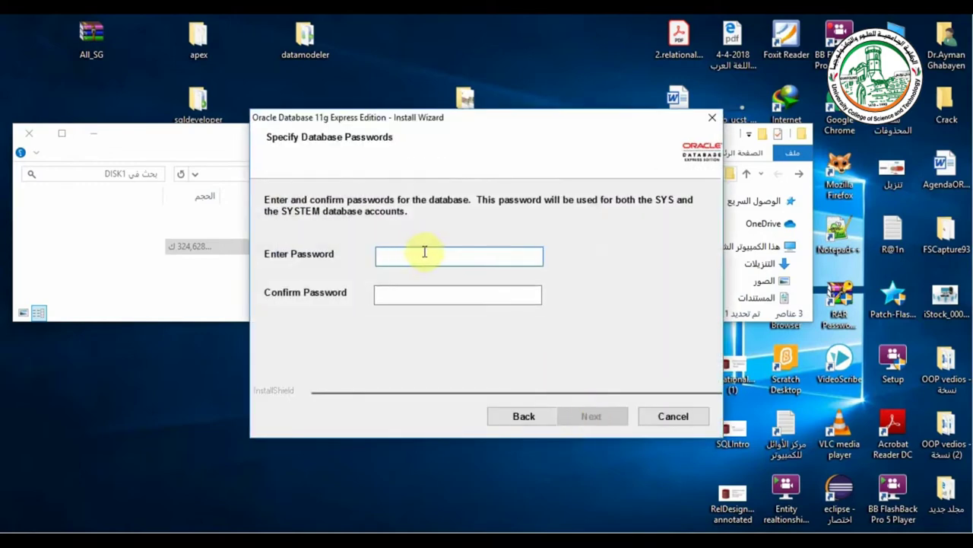
# - Enter and confirm the SYS/SYSTEM password, review the summary and start the installation
pyautogui.write('123')
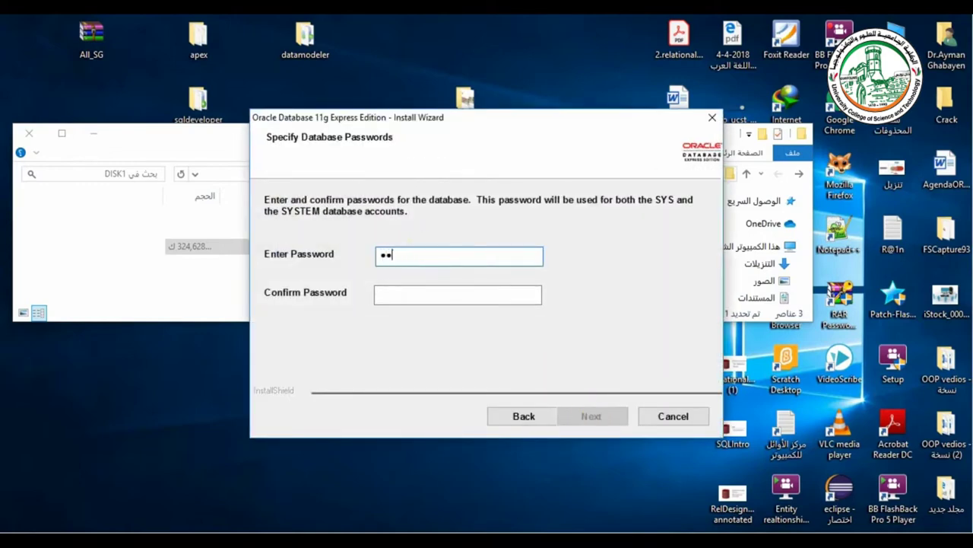
pyautogui.click(379, 293)
pyautogui.write('12')
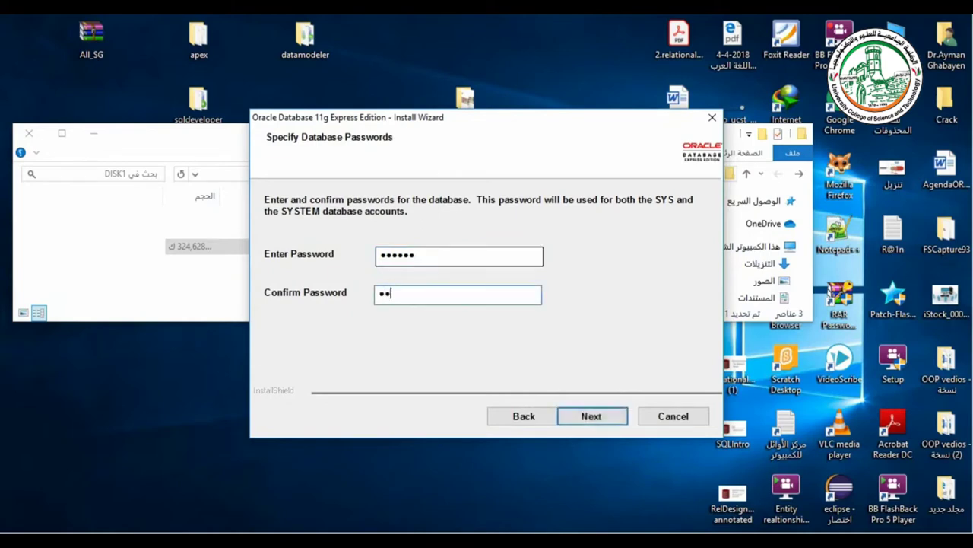
pyautogui.write('3456')
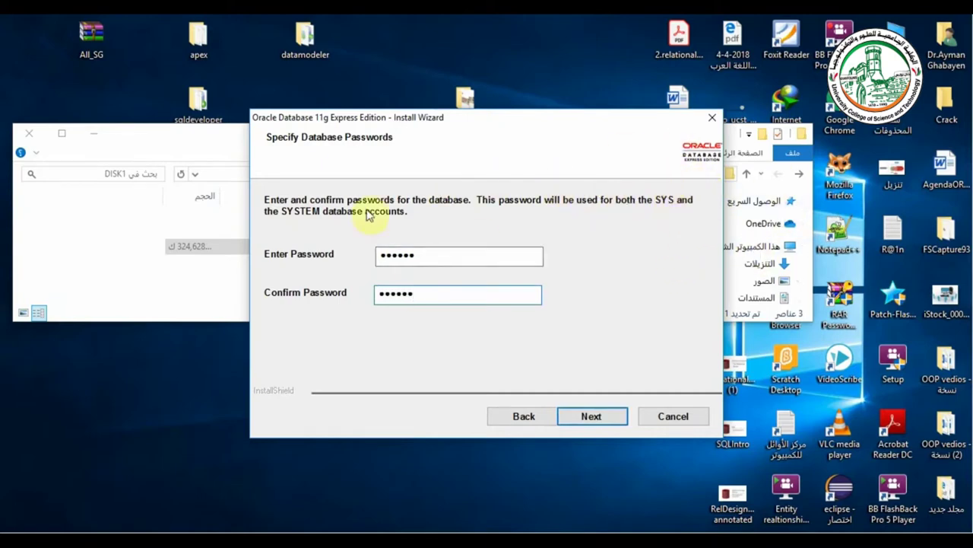
pyautogui.click(597, 413)
pyautogui.click(583, 419)
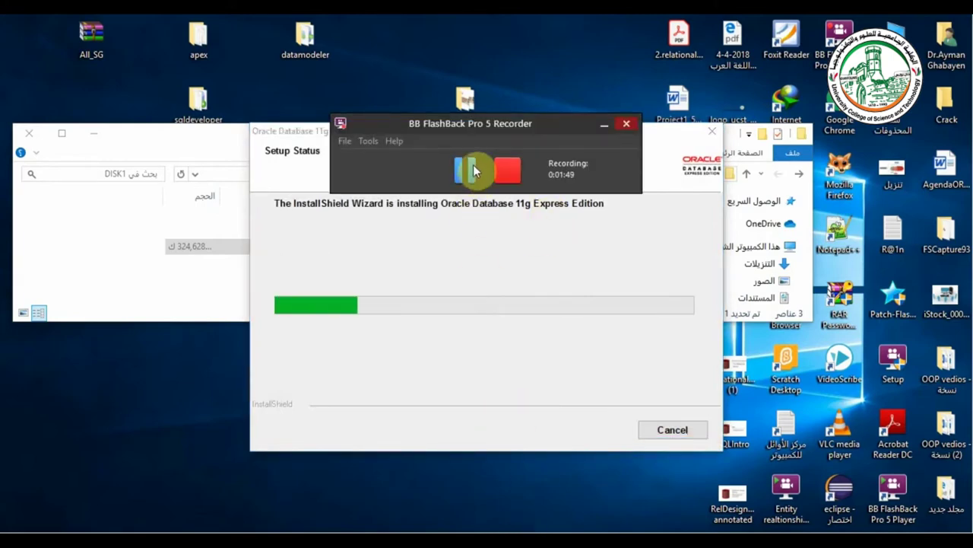
# - Wait for the Oracle XE installation to complete, then close the wizard with Finish
pyautogui.moveTo(503, 134); pyautogui.dragTo(254, 511)
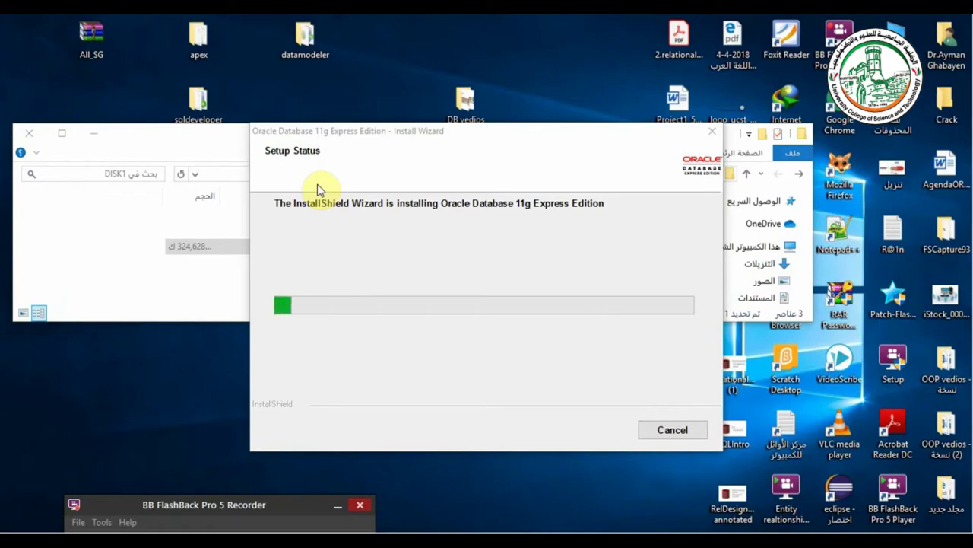
pyautogui.moveTo(233, 498); pyautogui.dragTo(360, 273)
pyautogui.click(343, 278)
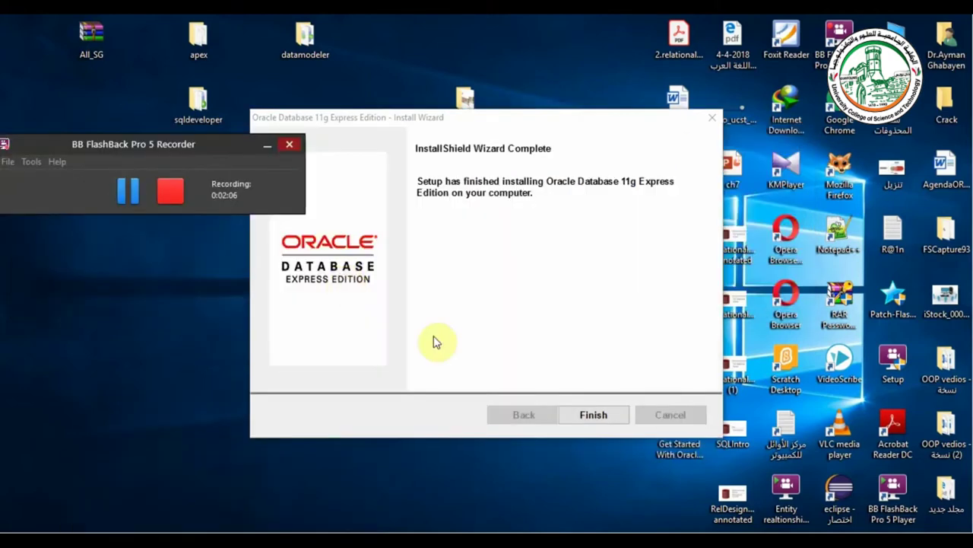
pyautogui.click(583, 418)
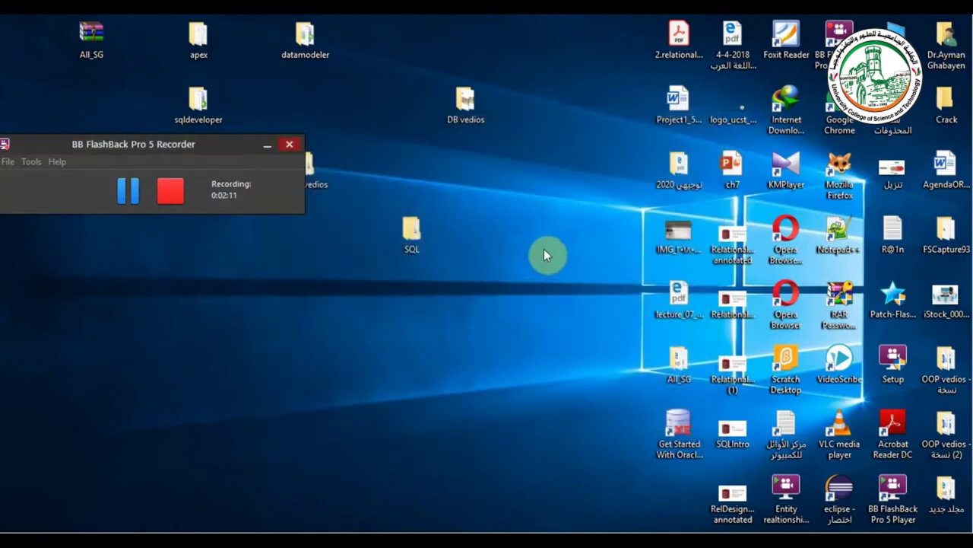
# - Launch the Run SQL Command Line console from a Windows search for sql
pyautogui.press('super')
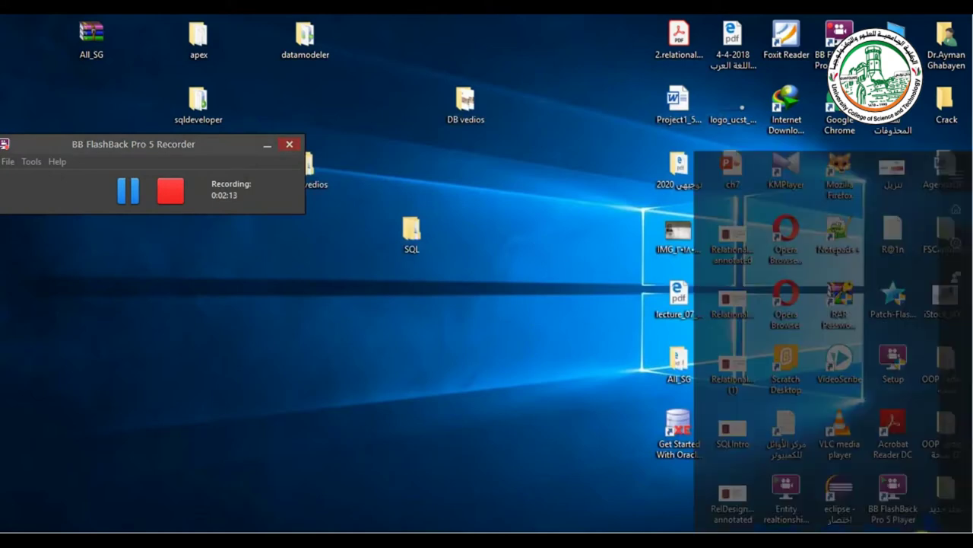
pyautogui.write('sql')
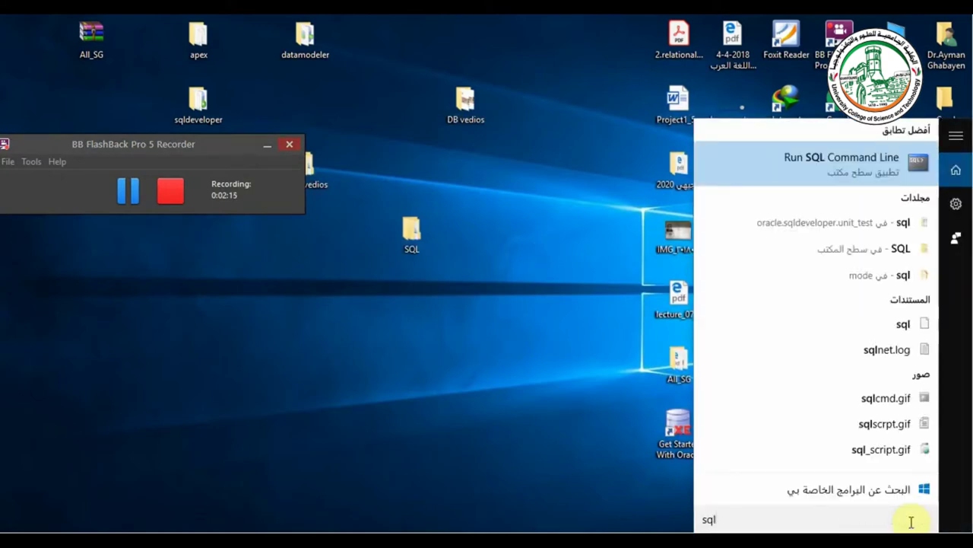
pyautogui.press('Return')
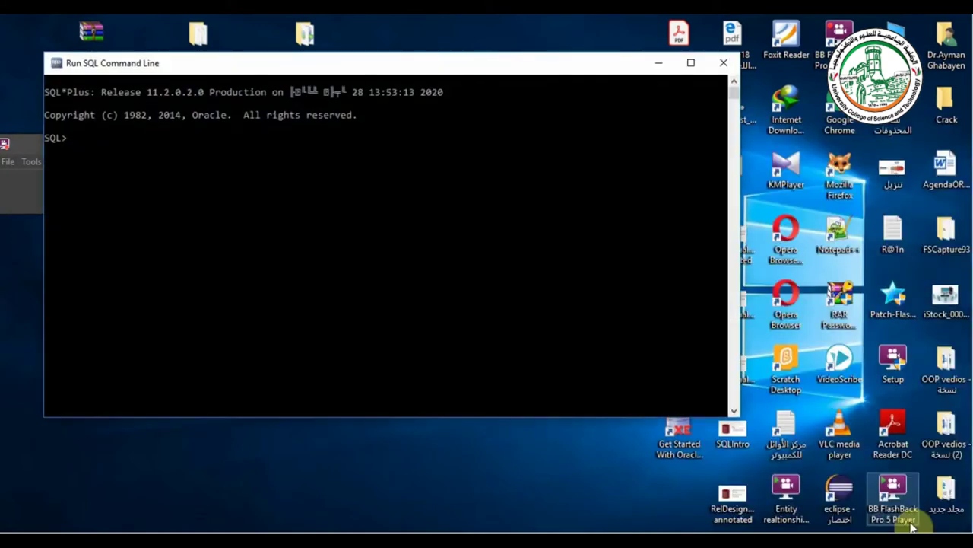
pyautogui.moveTo(428, 64); pyautogui.dragTo(539, 64)
# - Connect as SYS with SYSDBA privileges, then minimize the console
pyautogui.write('conn sys/123456 as sysdba')
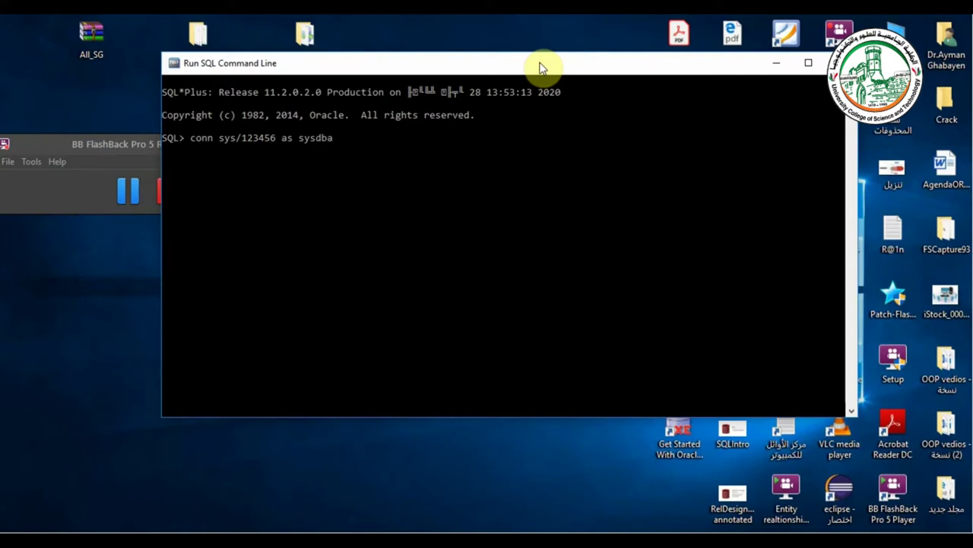
pyautogui.press('Return')
pyautogui.press('Return')
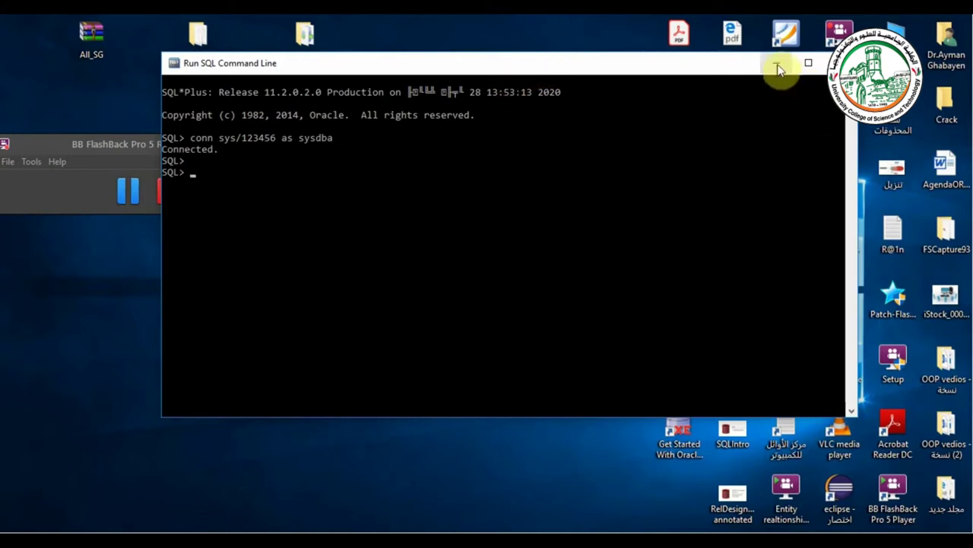
pyautogui.moveTo(385, 64); pyautogui.dragTo(398, 82)
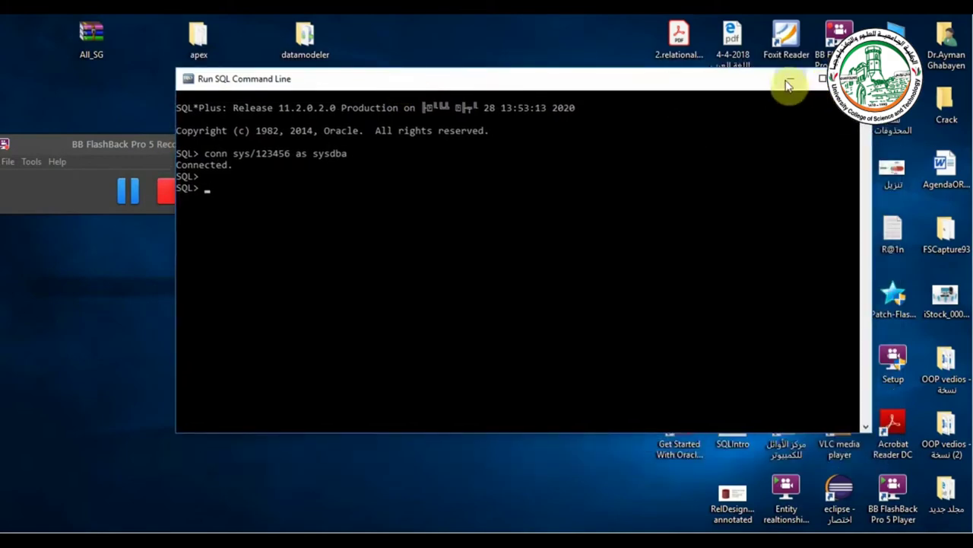
pyautogui.click(788, 81)
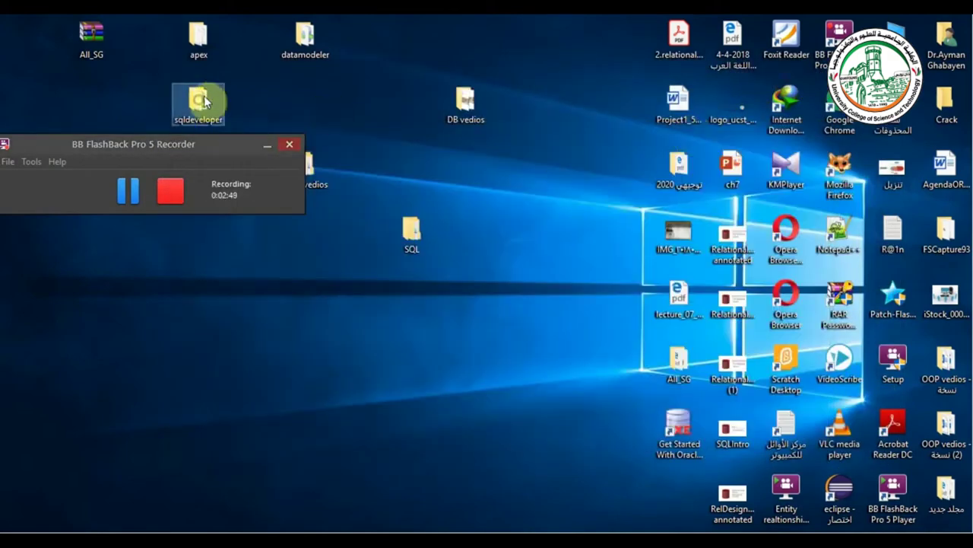
# - Open the sqldeveloper folder maximized, run sqldeveloper.exe and minimize Explorer
pyautogui.doubleClick(204, 96)
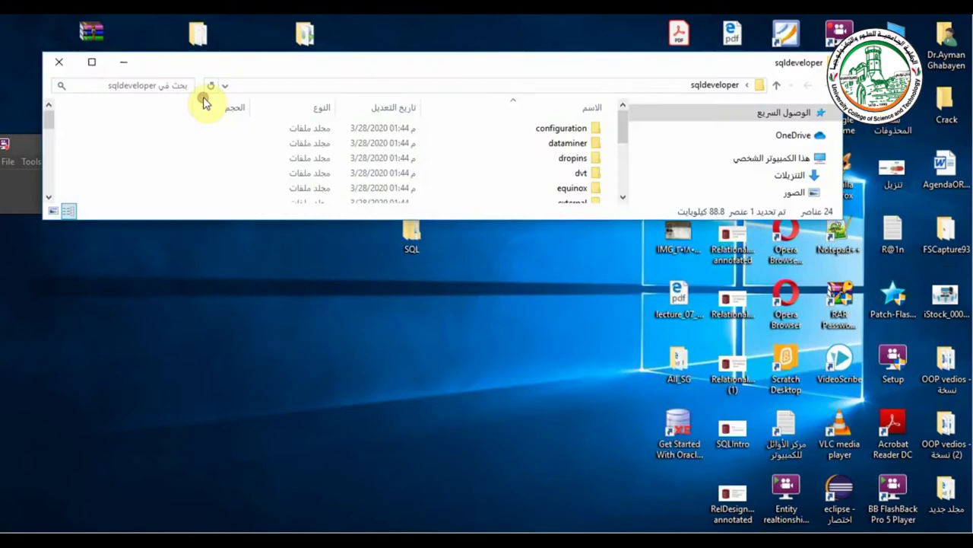
pyautogui.doubleClick(371, 67)
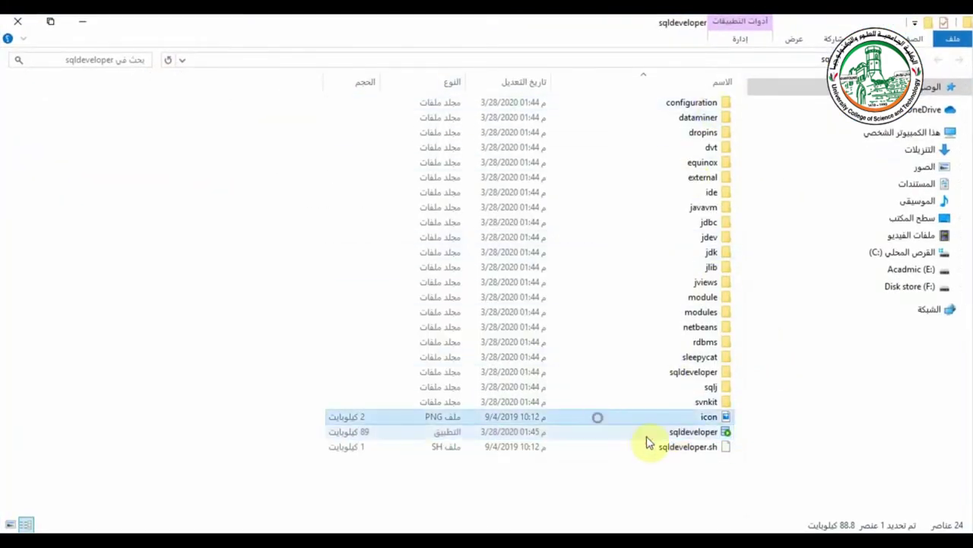
pyautogui.doubleClick(694, 432)
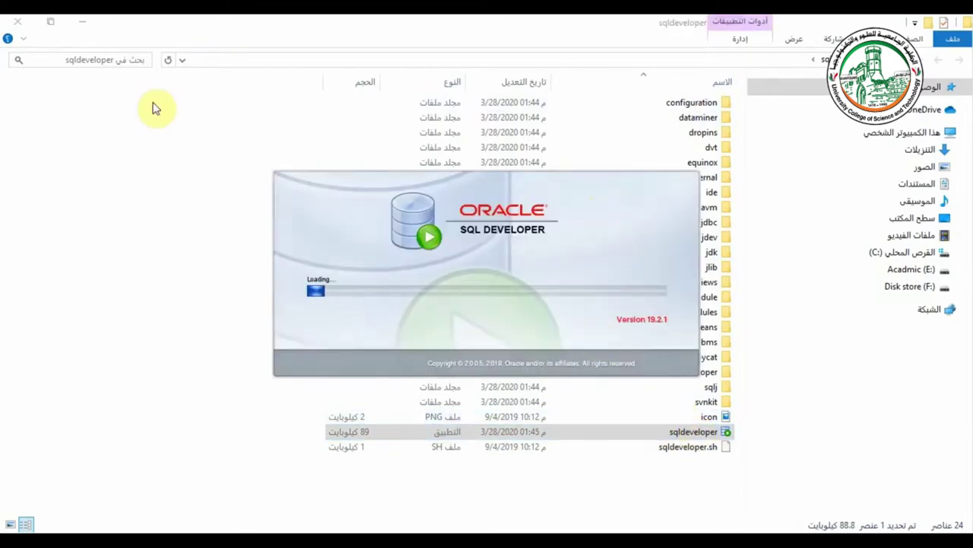
pyautogui.click(82, 27)
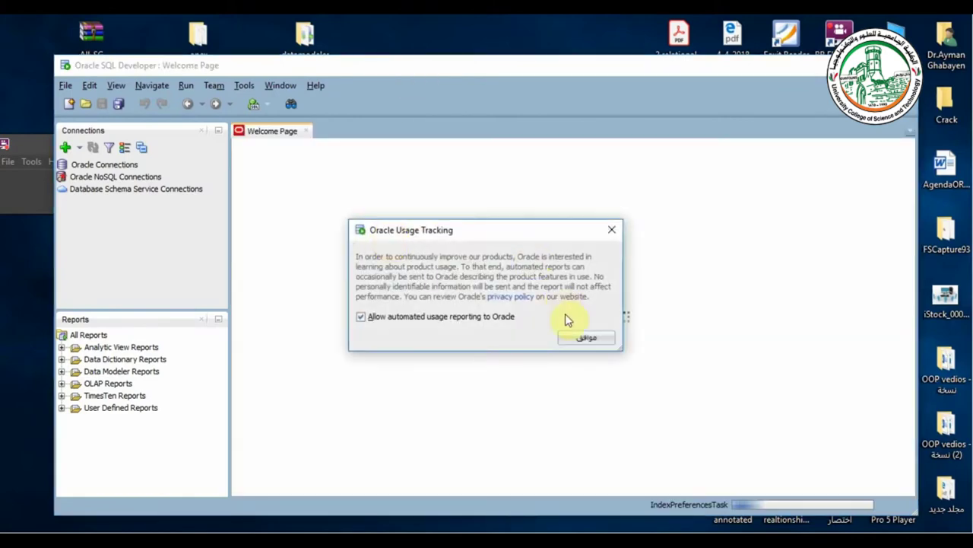
# - Dismiss the Usage Tracking notice, maximize SQL Developer and begin a new connection
pyautogui.click(589, 338)
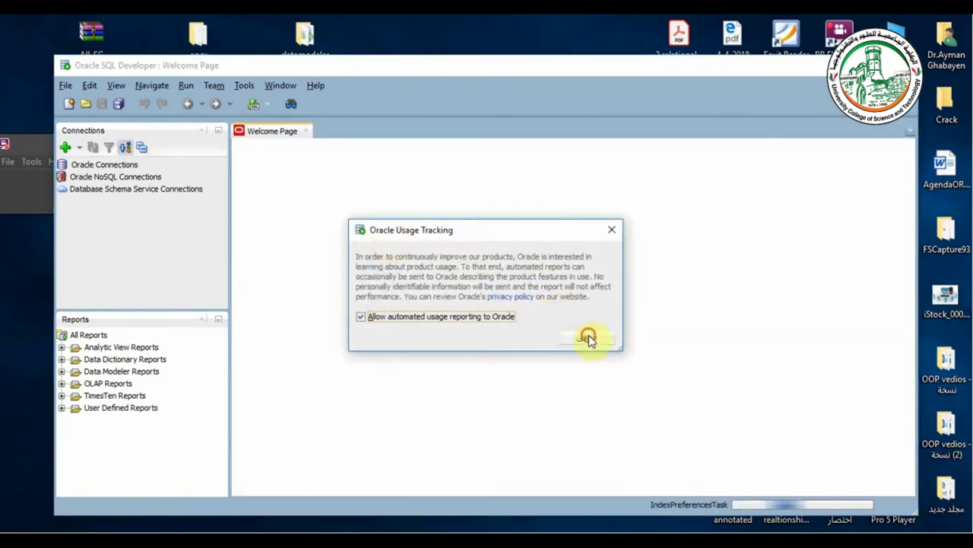
pyautogui.doubleClick(497, 66)
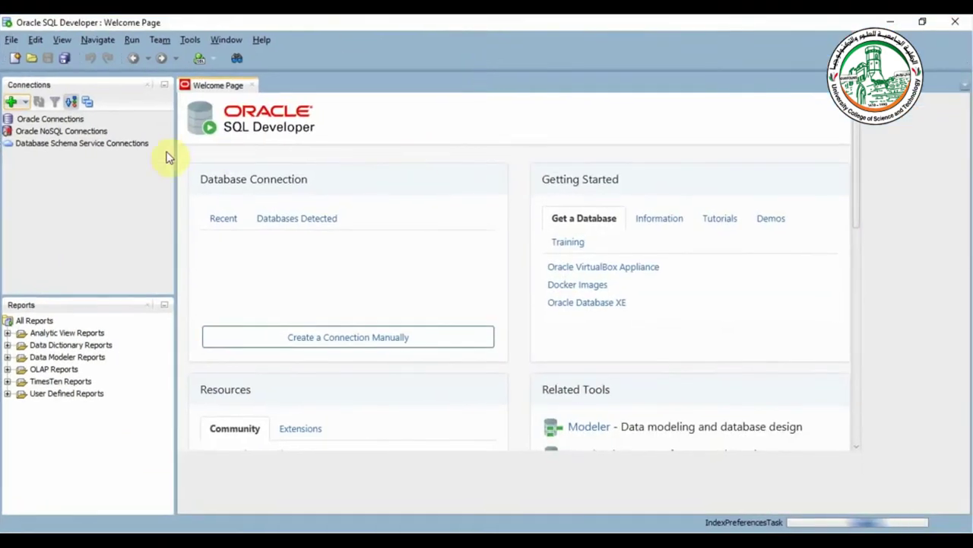
pyautogui.click(11, 102)
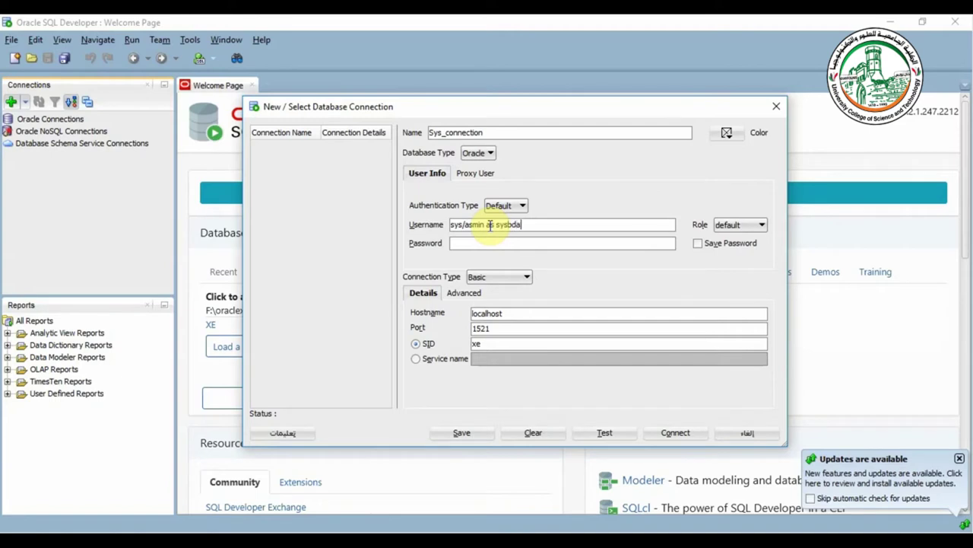
# - Keep the Basic connection type, set the role to SYSDBA and test the connection
pyautogui.click(495, 277)
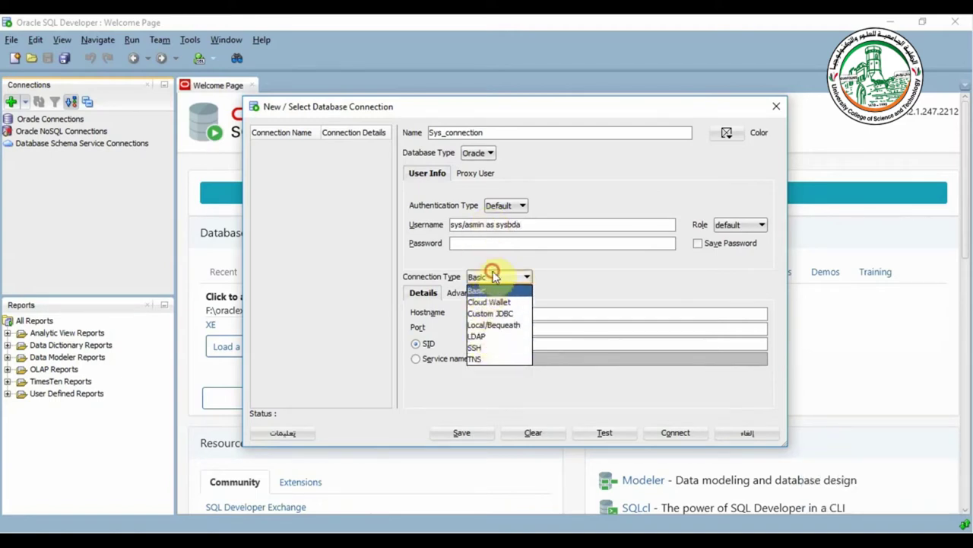
pyautogui.click(489, 289)
pyautogui.click(730, 225)
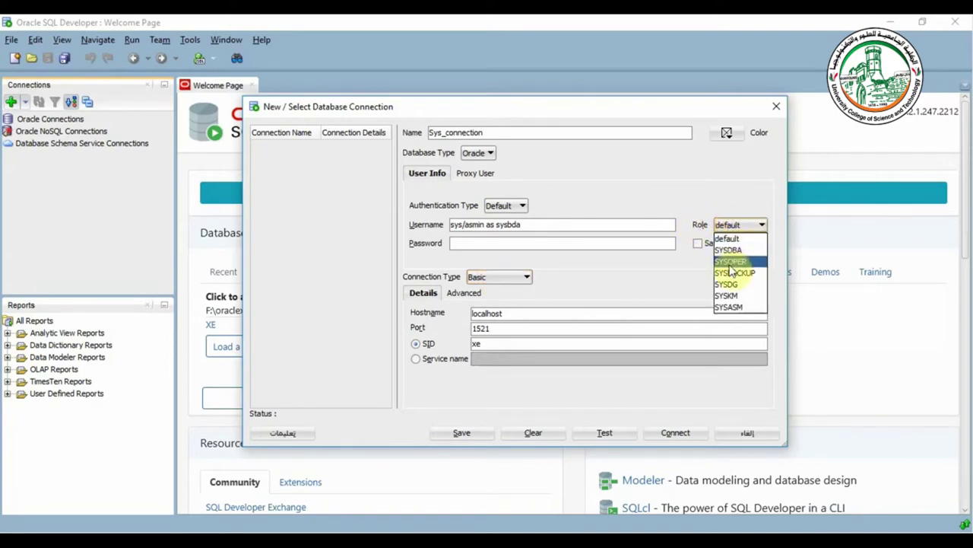
pyautogui.click(727, 250)
pyautogui.click(598, 433)
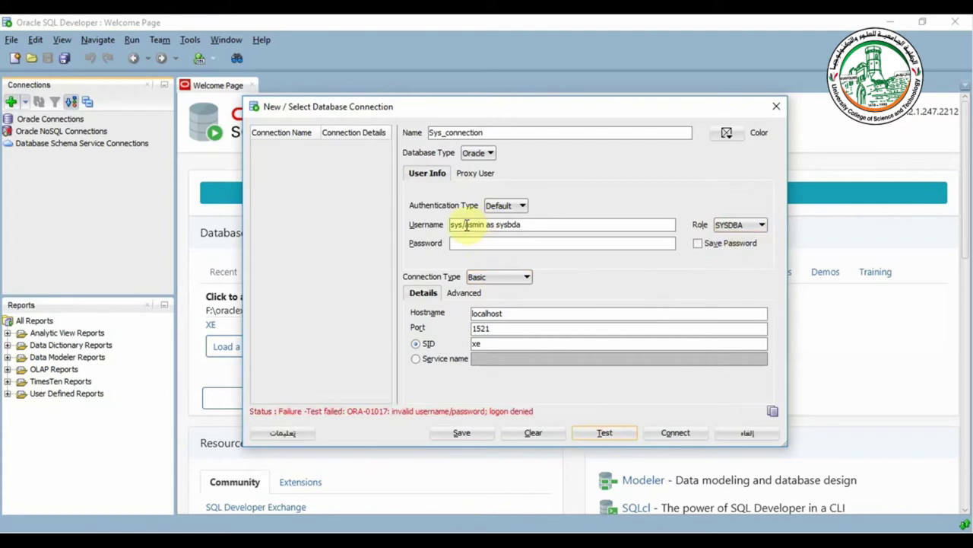
# - Correct the username to sys, enter the password, retest successfully and connect
pyautogui.moveTo(465, 224); pyautogui.dragTo(534, 226)
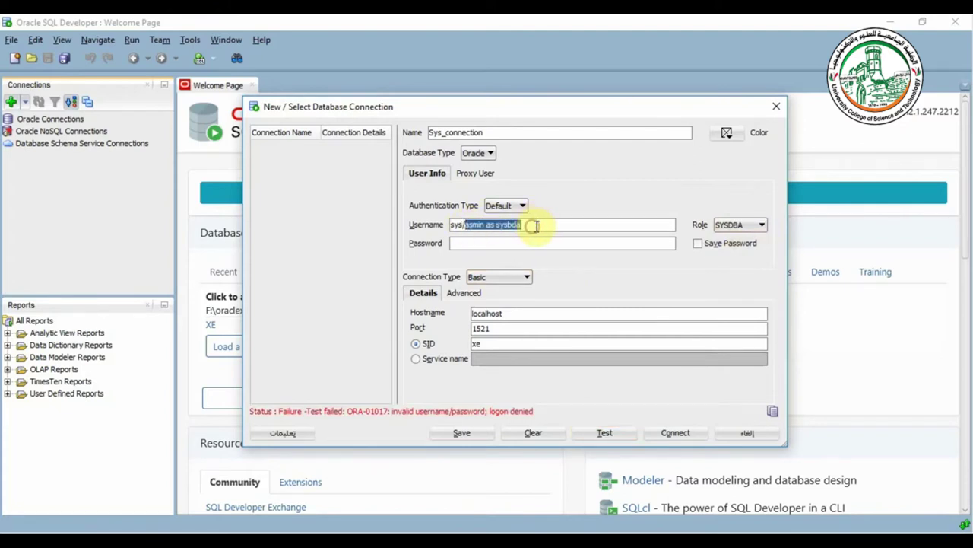
pyautogui.press('BackSpace')
pyautogui.press('BackSpace')
pyautogui.click(539, 242)
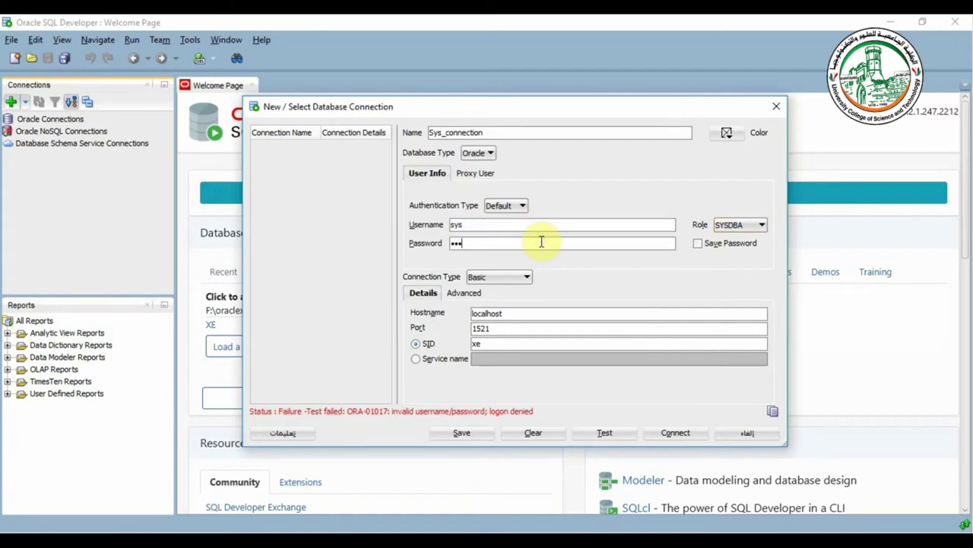
pyautogui.click(622, 431)
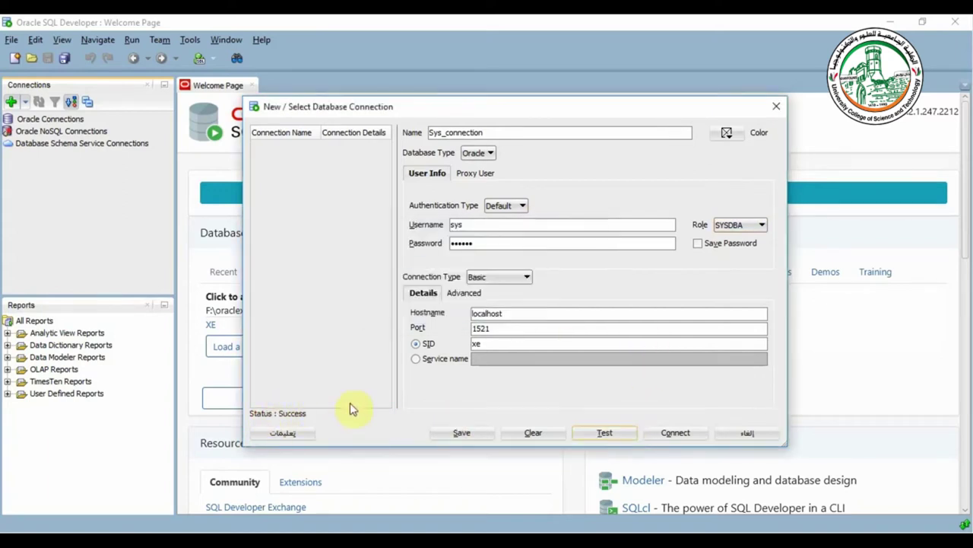
pyautogui.click(678, 432)
pyautogui.click(467, 278)
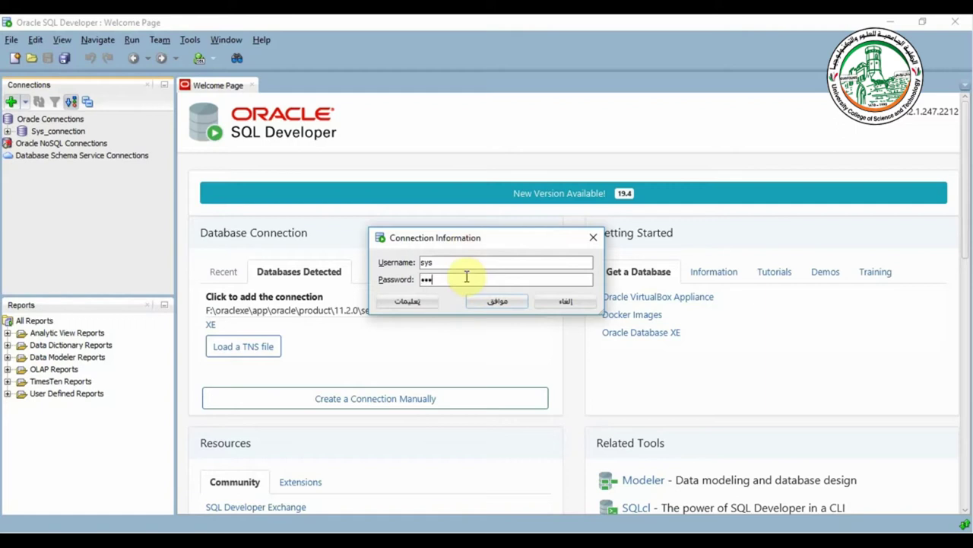
# - Log in to Sys_connection, open its worksheet, restore the window and widen the connections panel
pyautogui.click(498, 301)
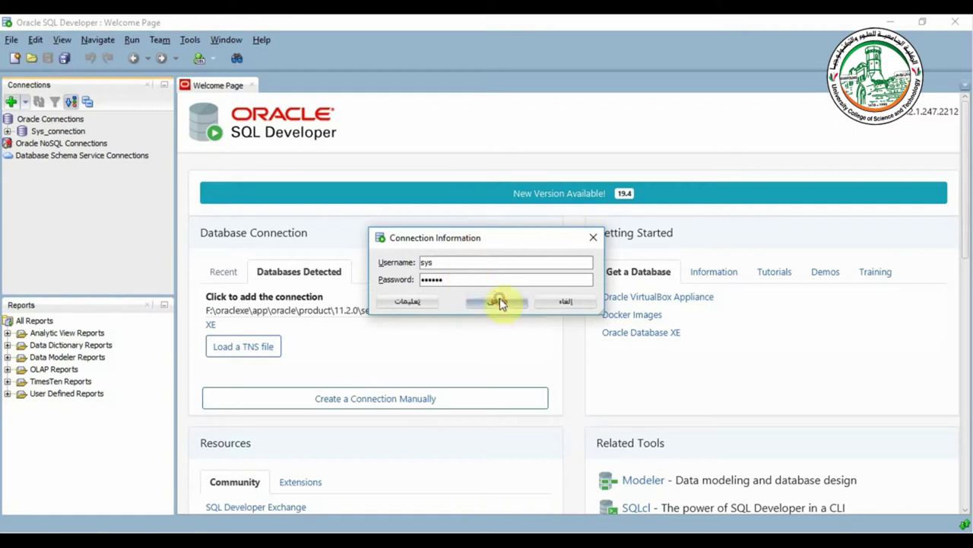
pyautogui.click(6, 130)
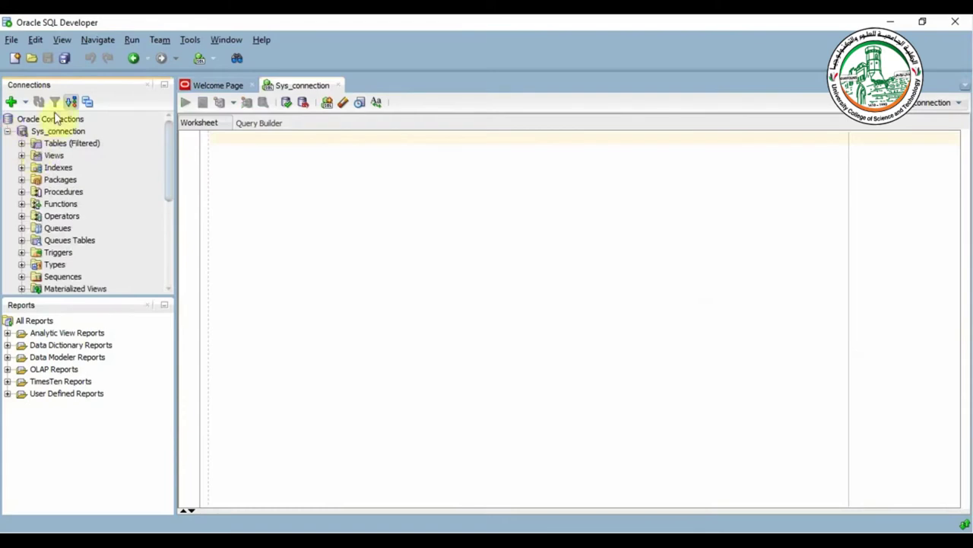
pyautogui.doubleClick(272, 23)
pyautogui.moveTo(285, 60); pyautogui.dragTo(317, 30)
pyautogui.moveTo(246, 191); pyautogui.dragTo(298, 194)
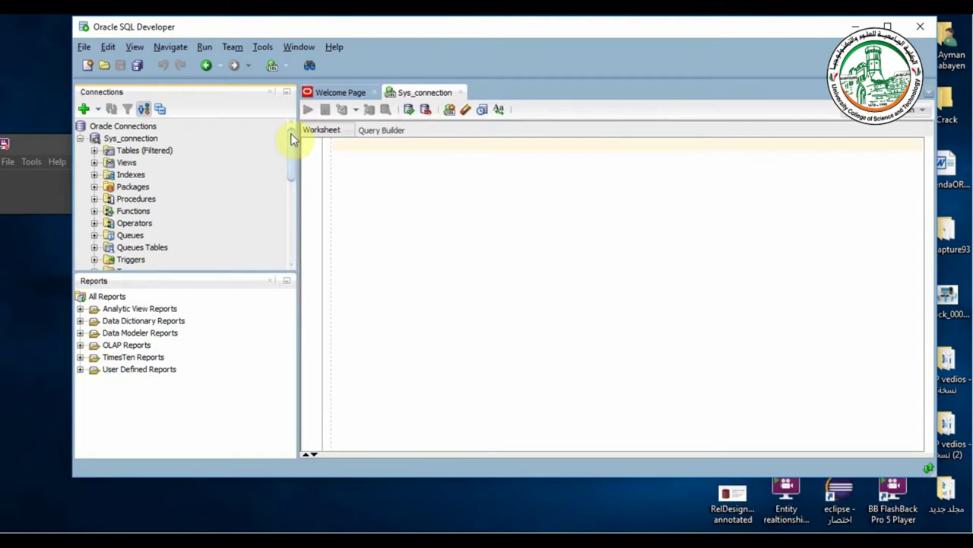
pyautogui.moveTo(291, 137); pyautogui.dragTo(296, 226)
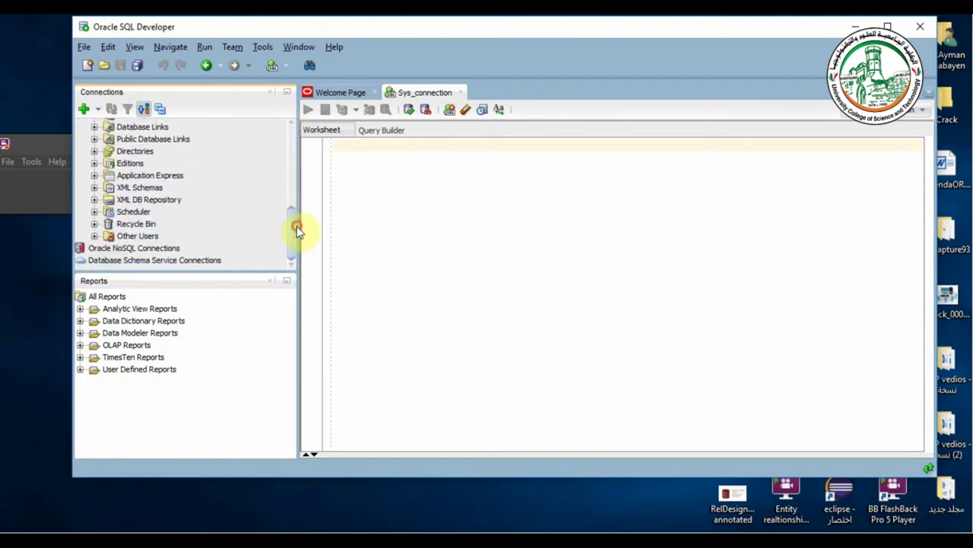
# - Open Edit User for the HR account under Sys_connection's Other Users
pyautogui.click(142, 236)
pyautogui.click(93, 236)
pyautogui.scroll(-3, 188, 207)
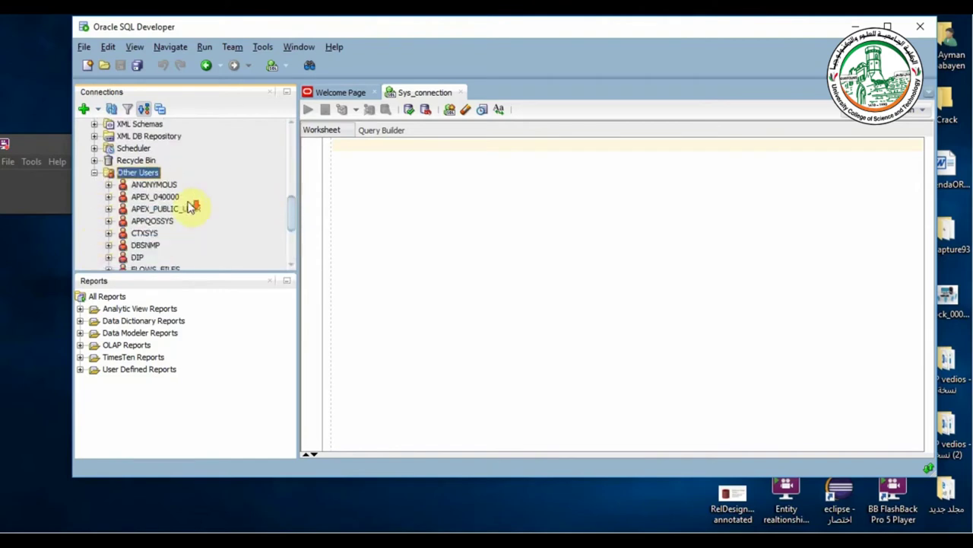
pyautogui.scroll(-1, 190, 207)
pyautogui.click(135, 210)
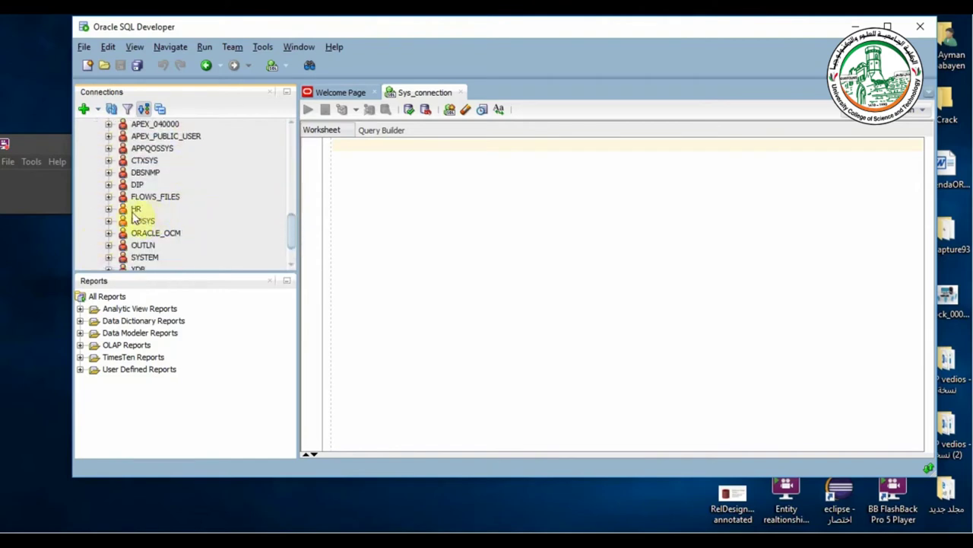
pyautogui.rightClick(137, 211)
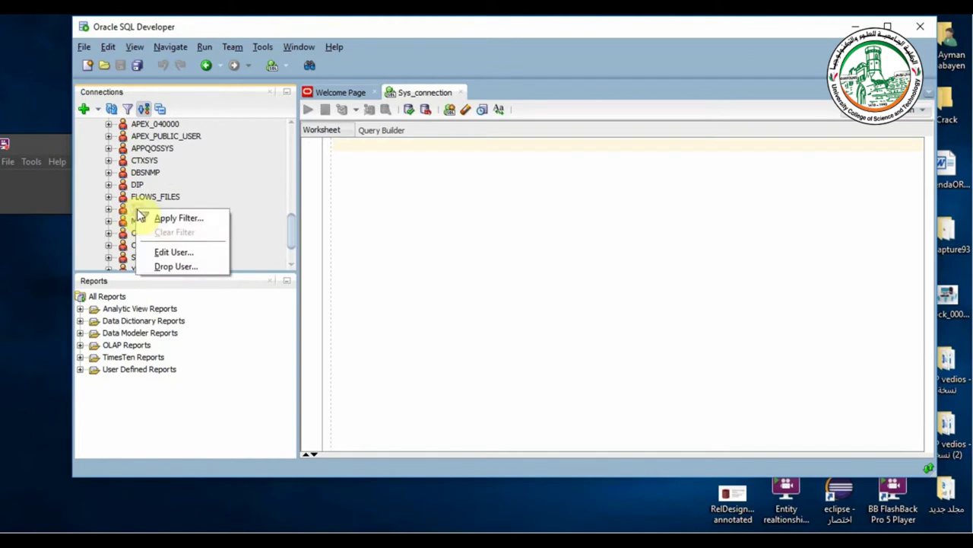
pyautogui.click(175, 251)
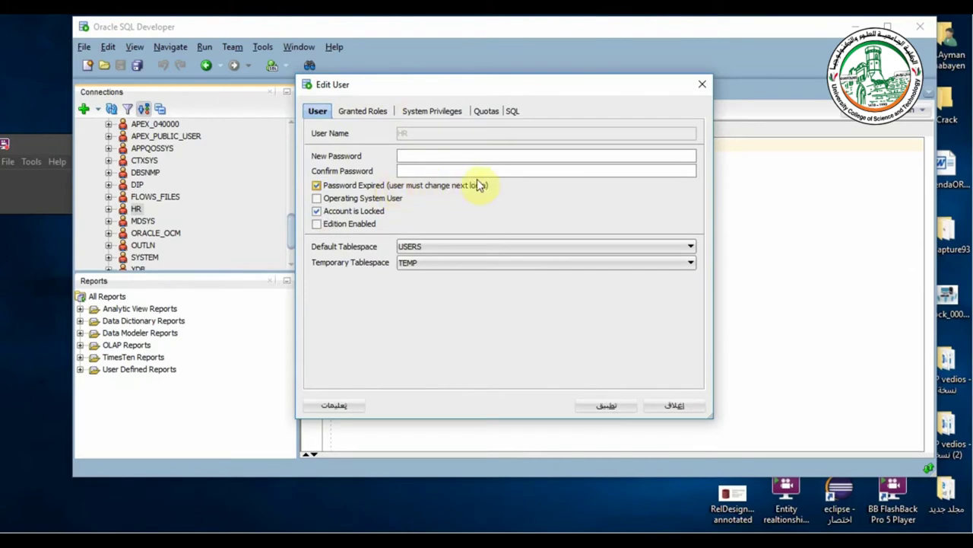
# - Clear Password Expired and Account is Locked for HR, and apply the changes
pyautogui.click(316, 185)
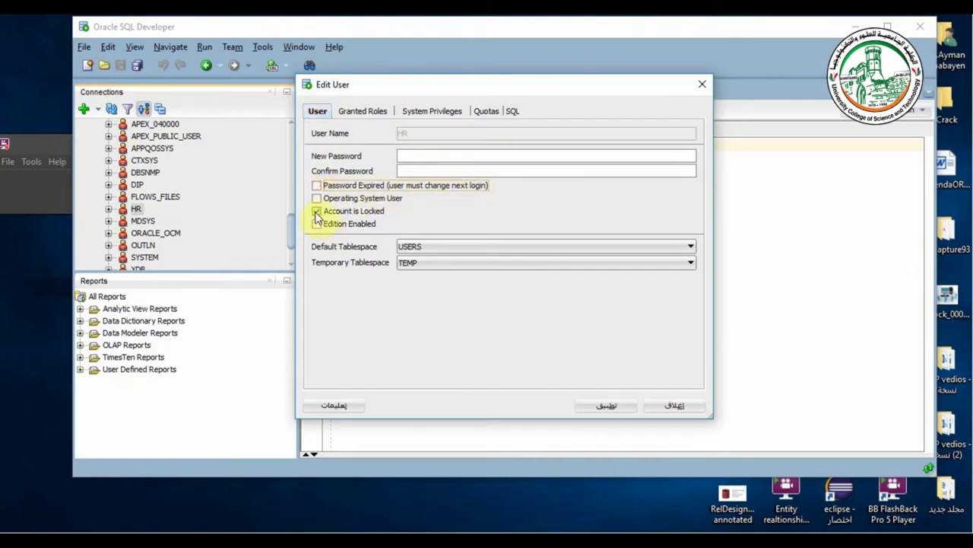
pyautogui.click(316, 213)
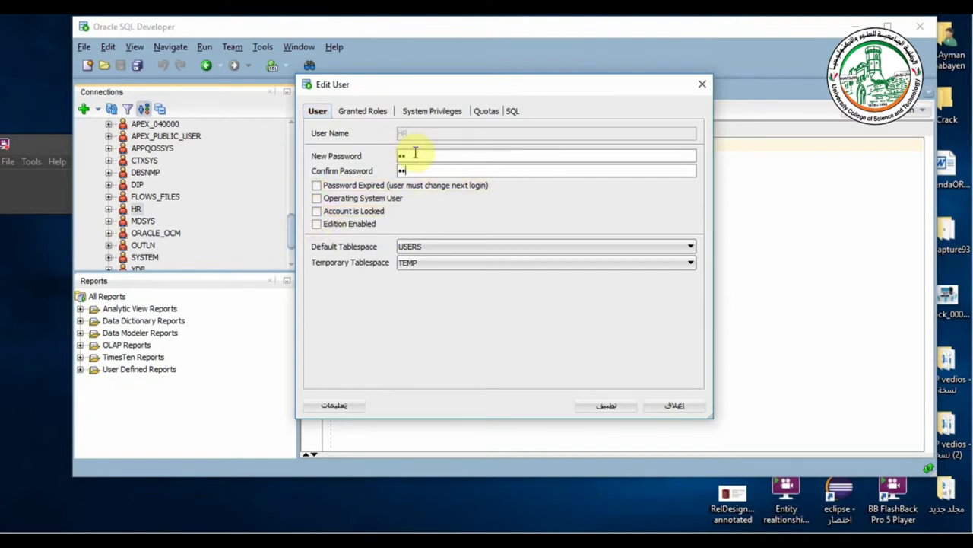
pyautogui.click(608, 406)
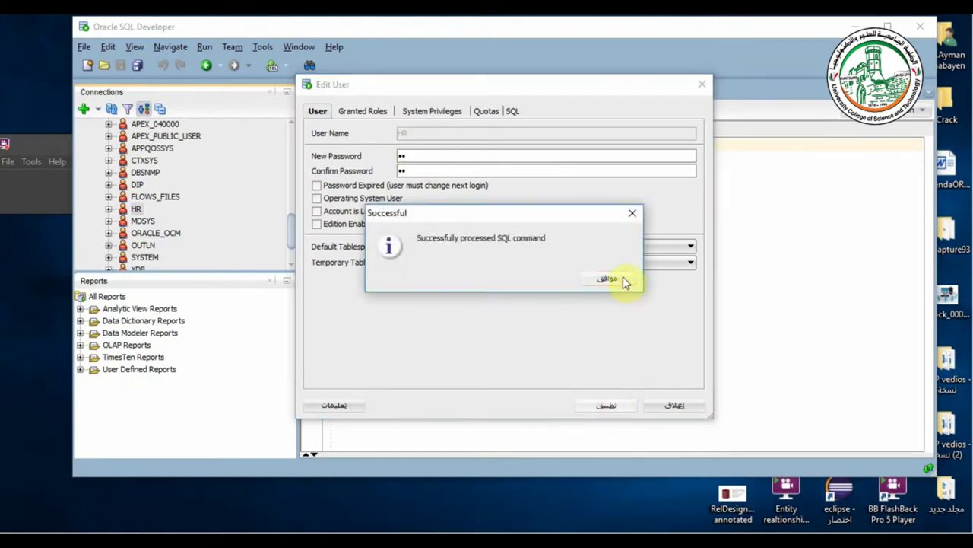
pyautogui.click(607, 278)
pyautogui.scroll(6, 295, 231)
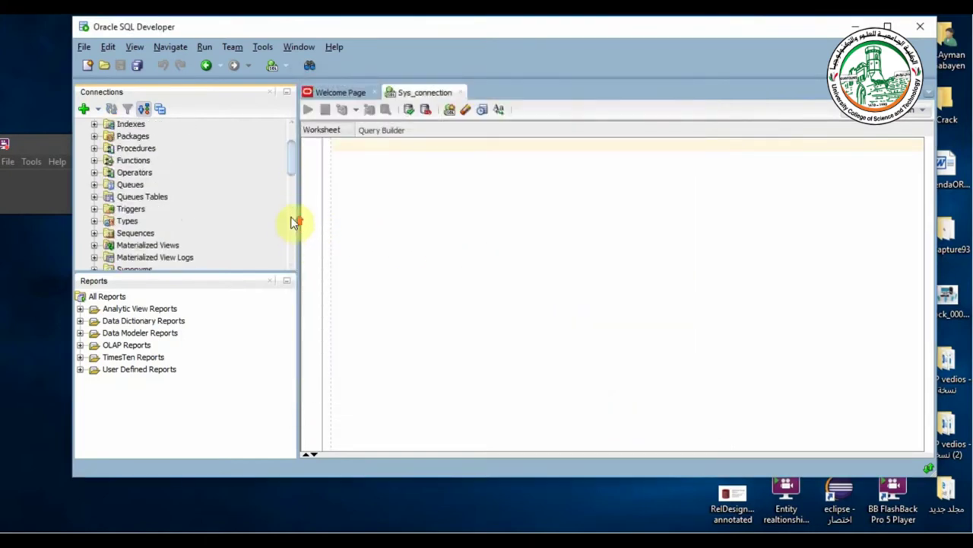
# - Close the Sys_connection worksheet and collapse its object list
pyautogui.click(456, 93)
pyautogui.click(460, 92)
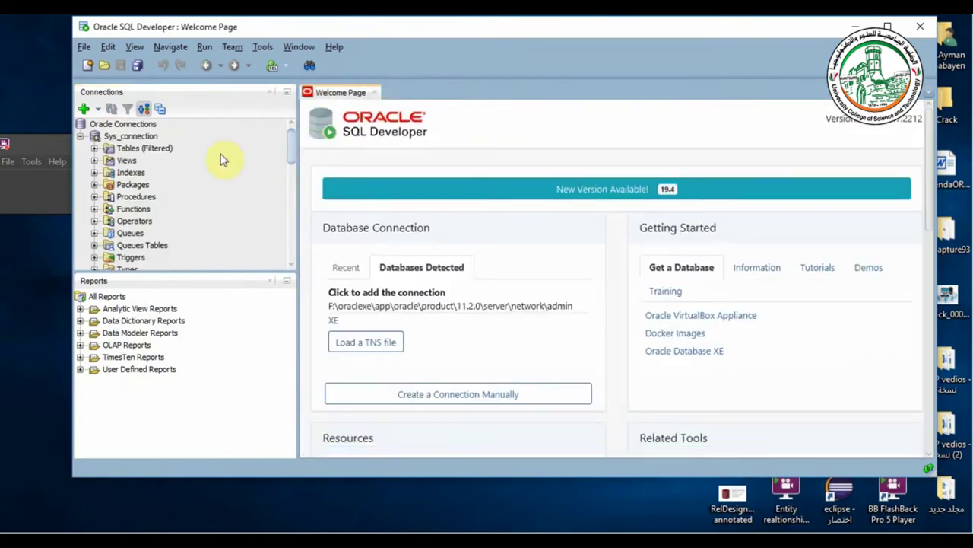
pyautogui.click(80, 137)
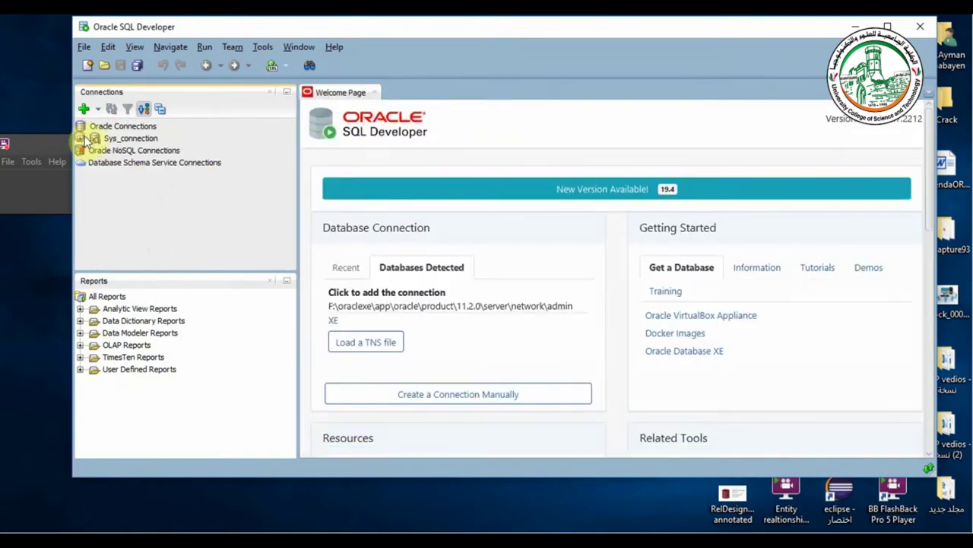
# - Create hr_connection with username hr and its password, test it, and connect
pyautogui.click(83, 111)
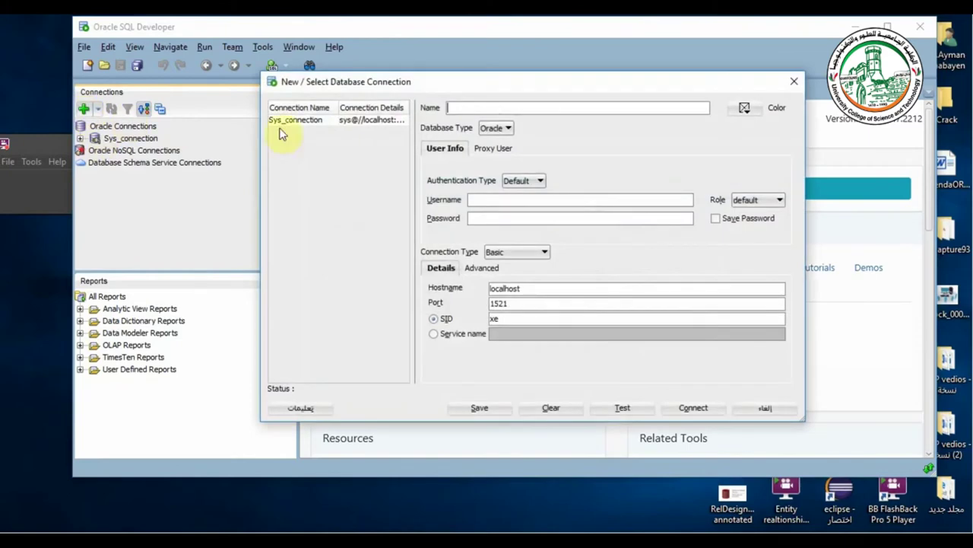
pyautogui.write('hr_connection')
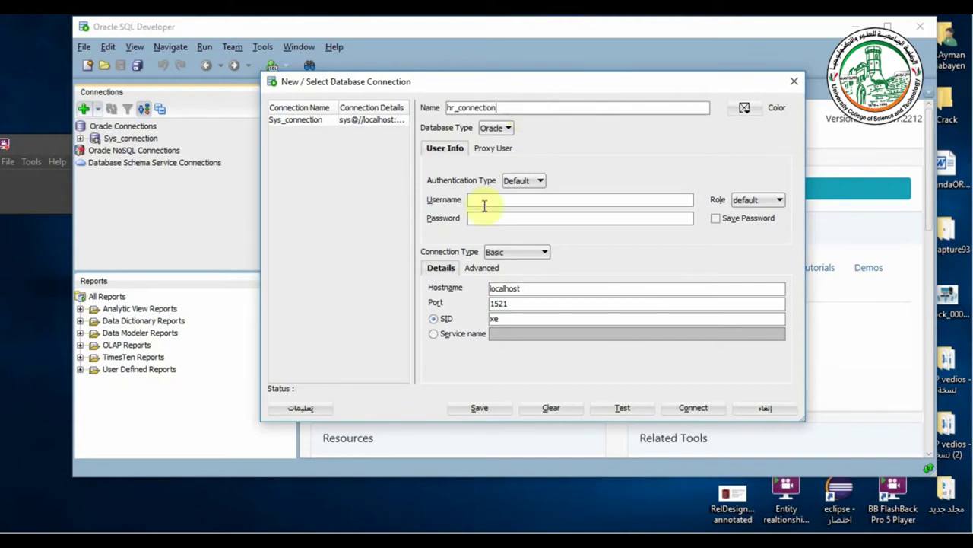
pyautogui.click(485, 203)
pyautogui.write('hr')
pyautogui.click(482, 219)
pyautogui.write('h')
pyautogui.click(622, 408)
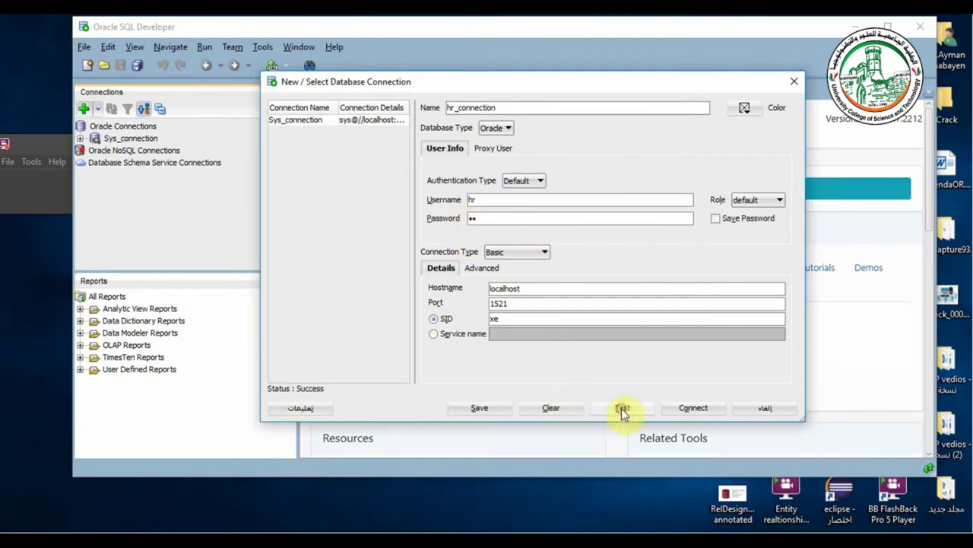
pyautogui.click(680, 407)
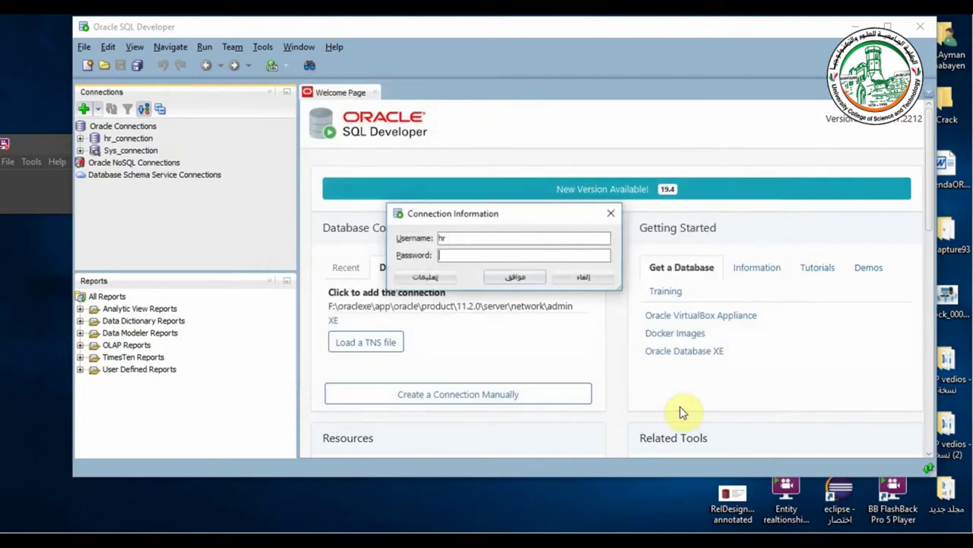
# - Enter the hr password to open the hr_connection worksheet, maximize SQL Developer, and switch to PowerPoint
pyautogui.write('hr')
pyautogui.click(514, 277)
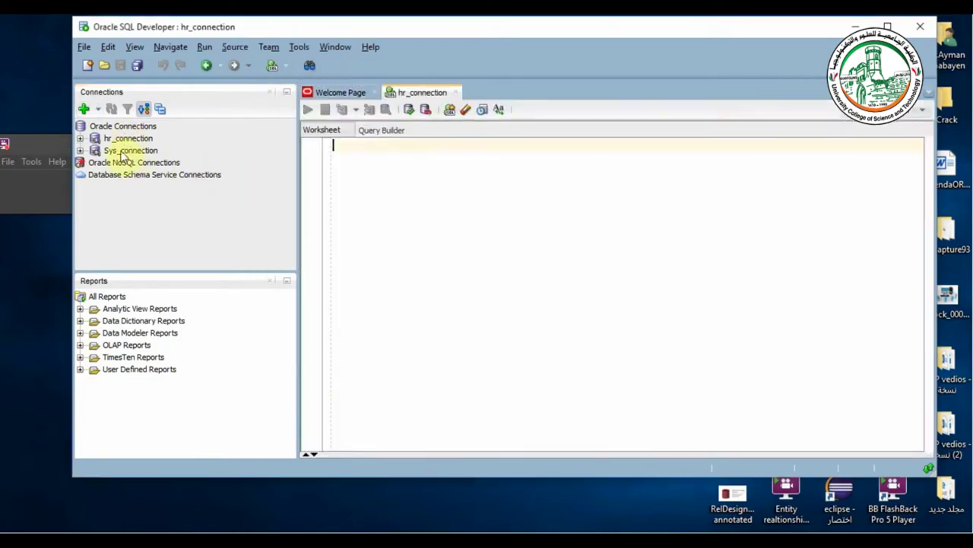
pyautogui.click(133, 141)
pyautogui.click(128, 150)
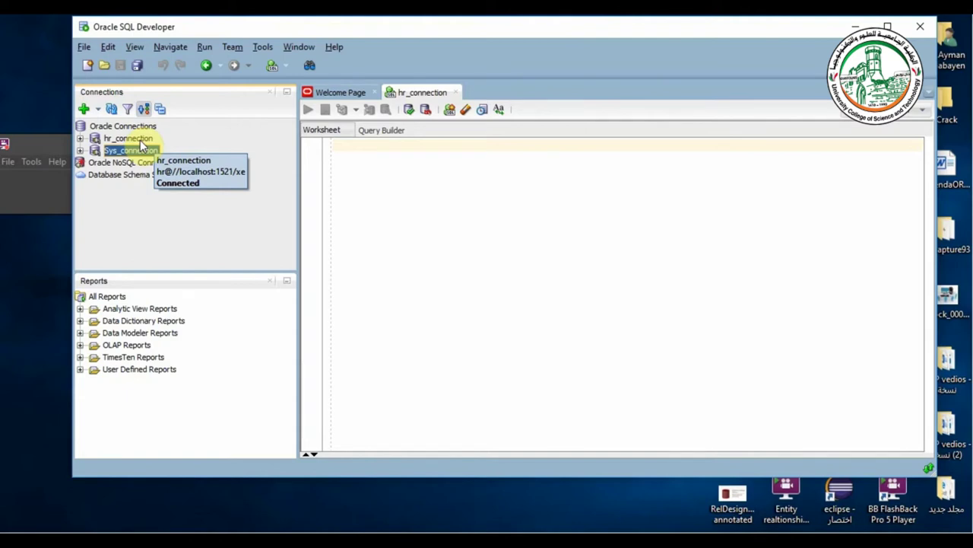
pyautogui.doubleClick(340, 31)
pyautogui.click(288, 168)
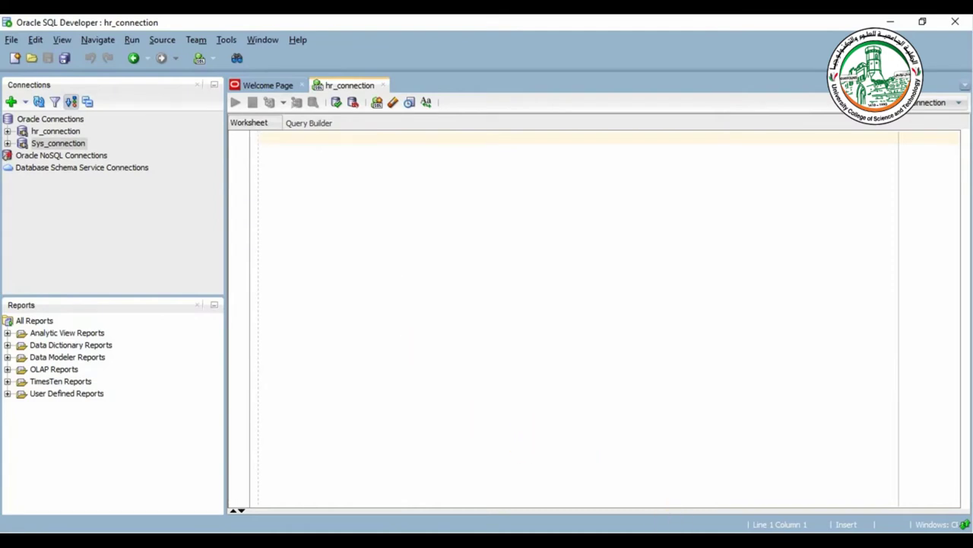
pyautogui.click(746, 540)
# - Bring up the Lesson1 presentation and run its slide show from slide 1
pyautogui.moveTo(689, 470)
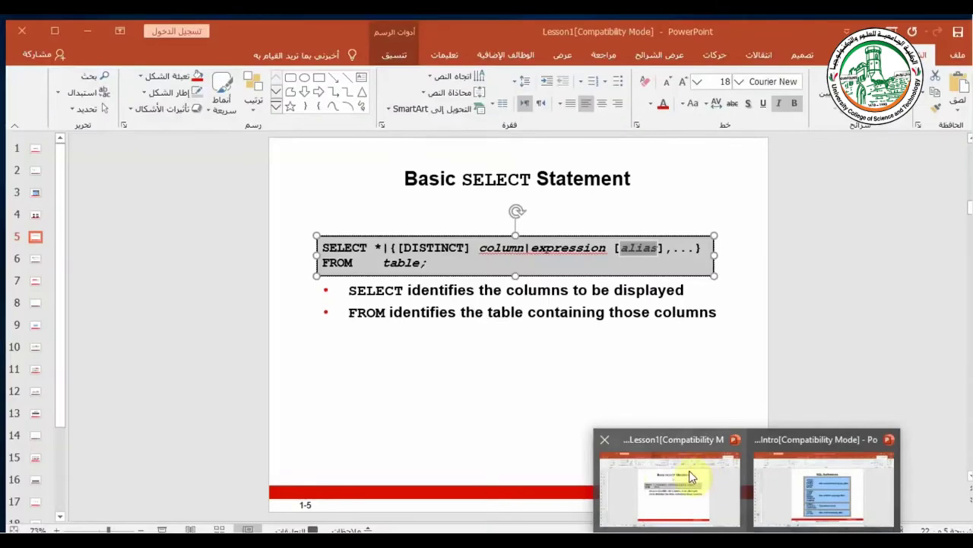
pyautogui.click(703, 476)
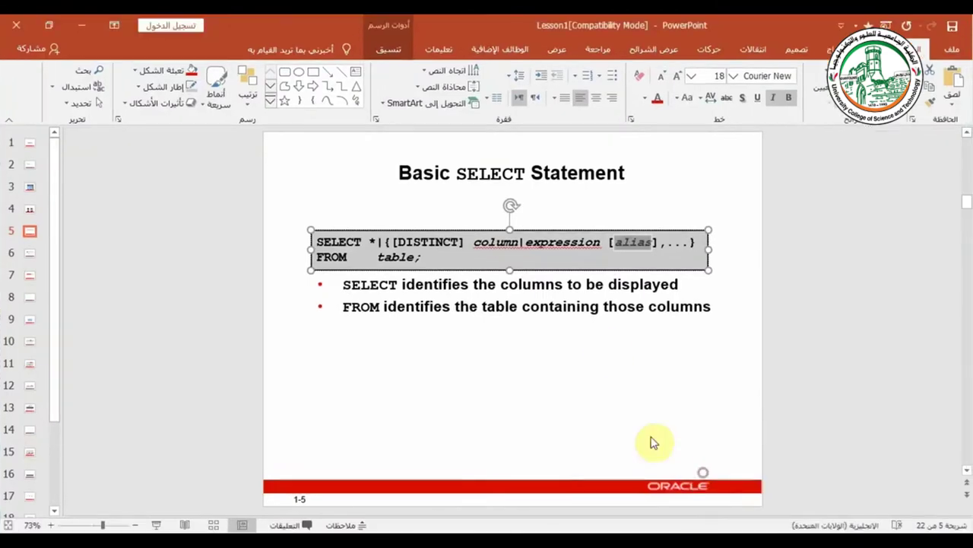
pyautogui.scroll(2, 473, 320)
pyautogui.scroll(2, 479, 322)
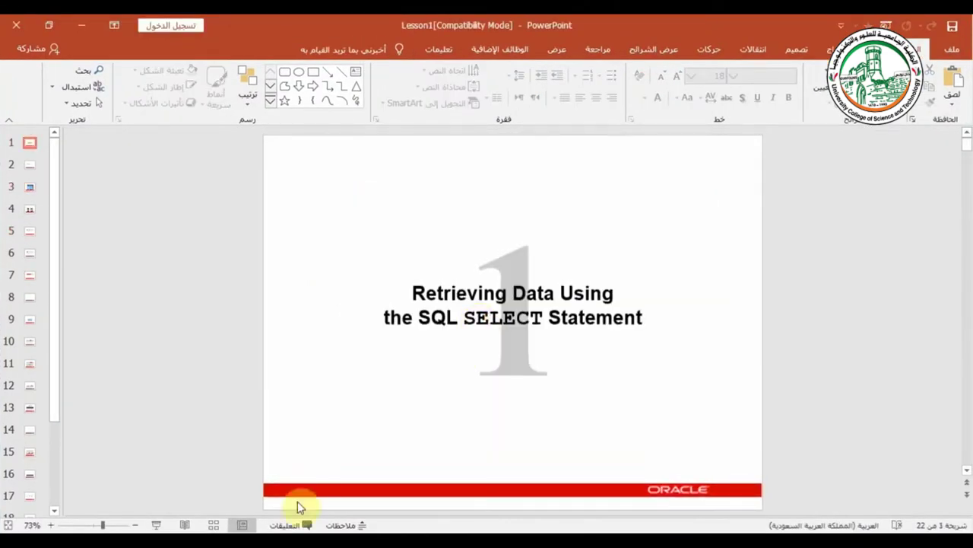
pyautogui.click(156, 525)
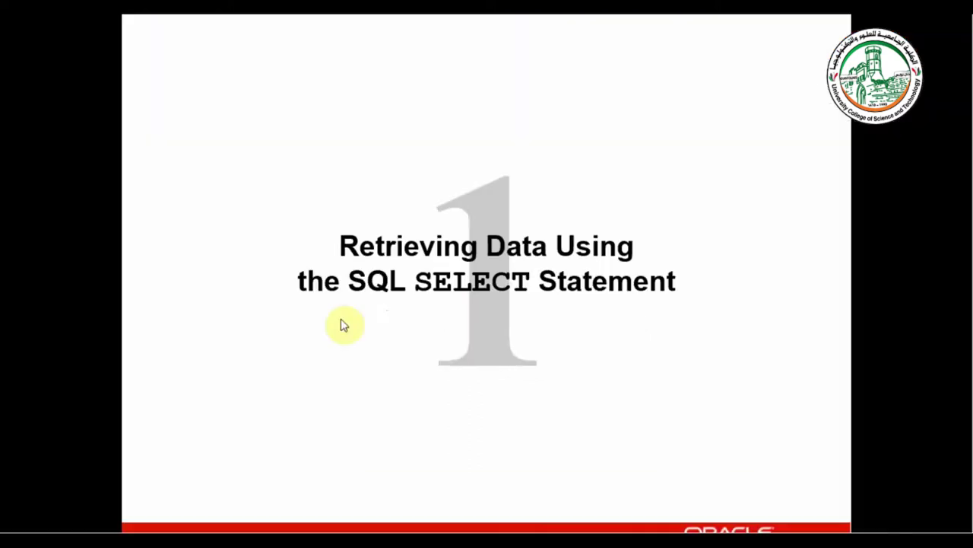